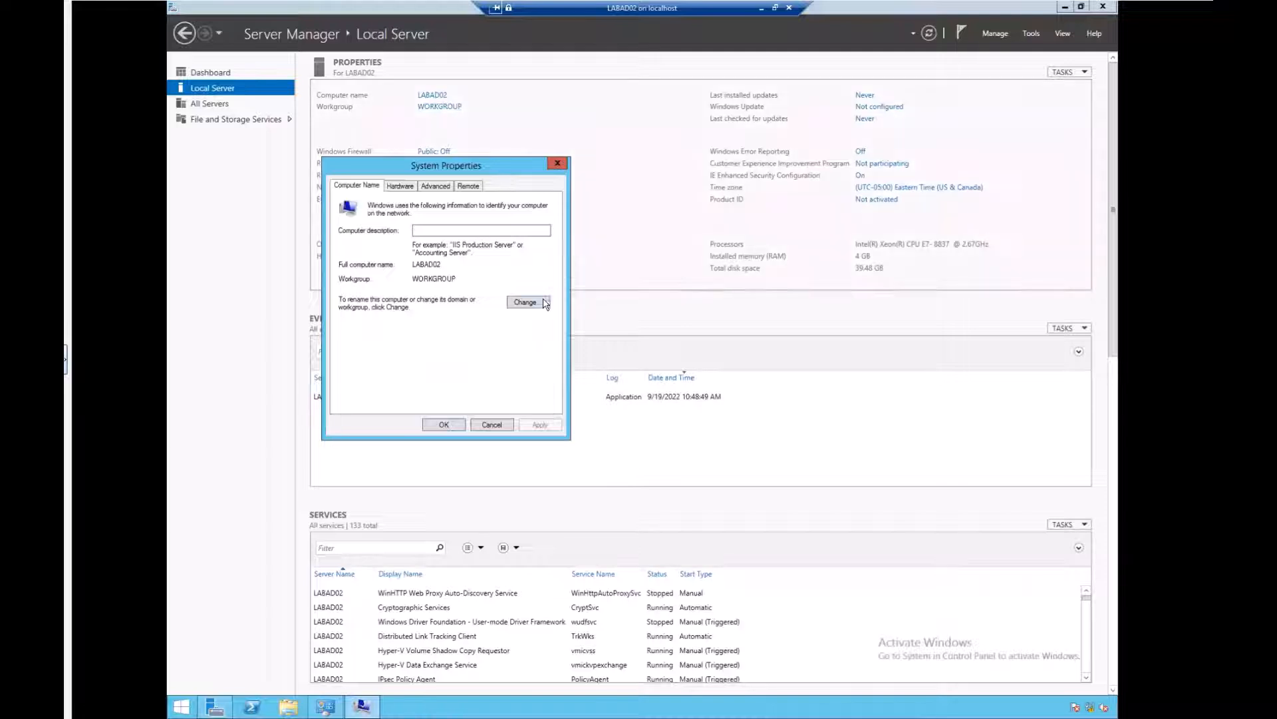
Step: Switch LABAD02's membership from workgroup to the domain Testlab1.local and submit the change
click(526, 302)
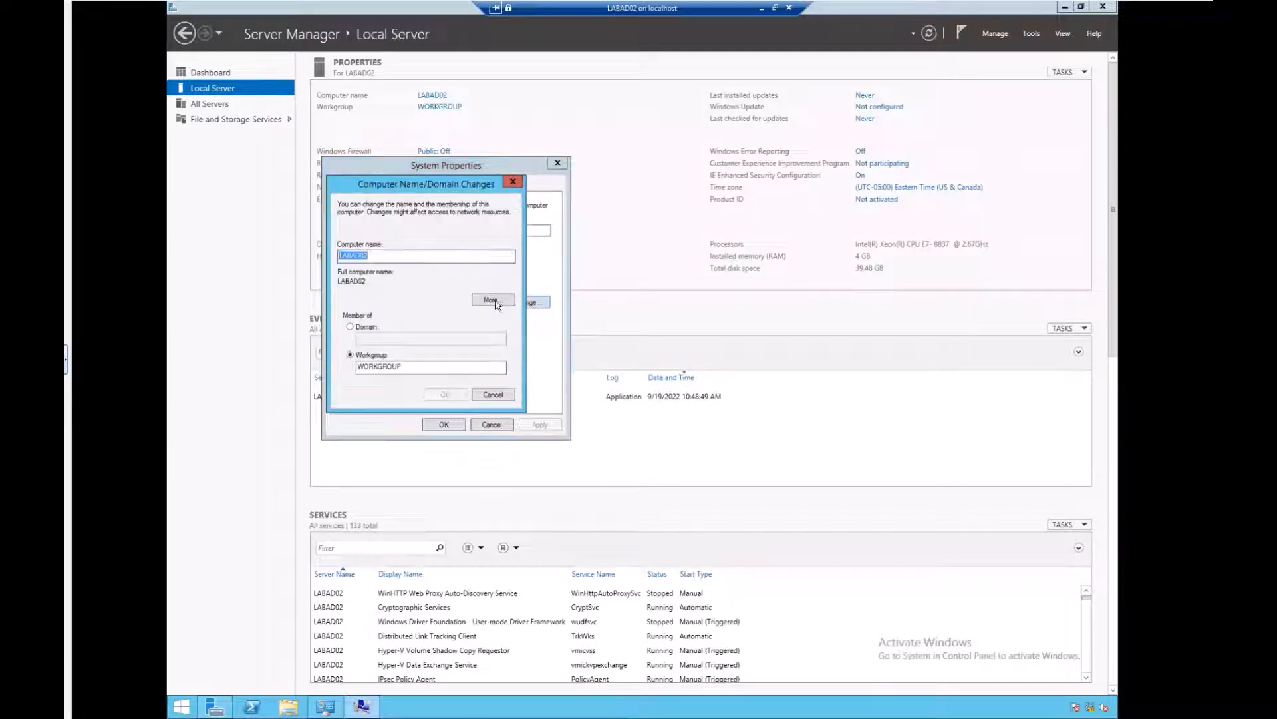
click(350, 327)
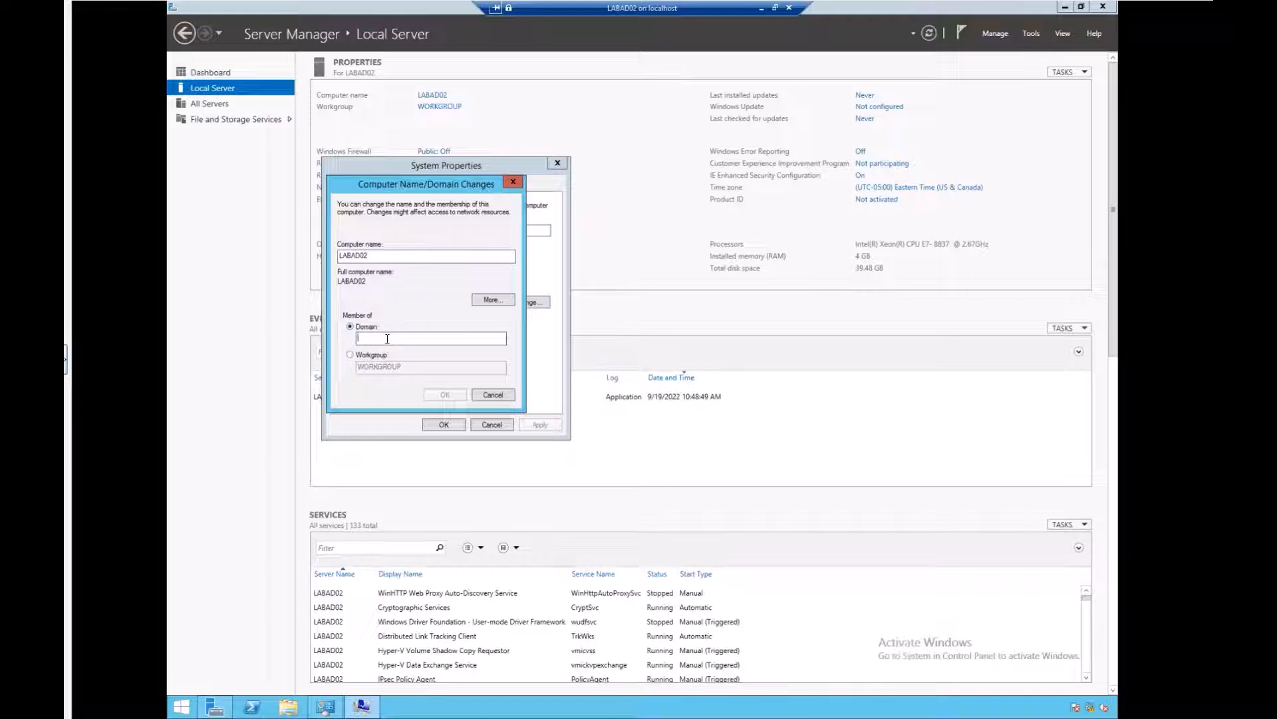
text(Testlab1)
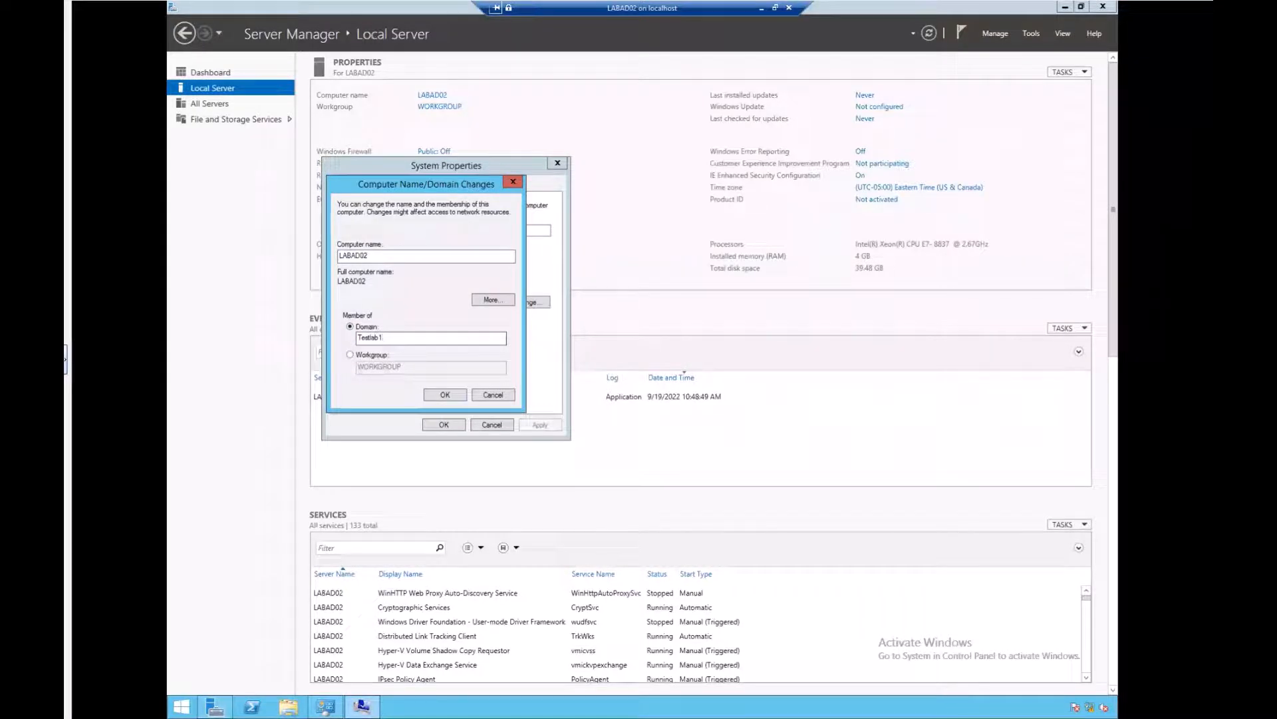
text(.local)
key(Return)
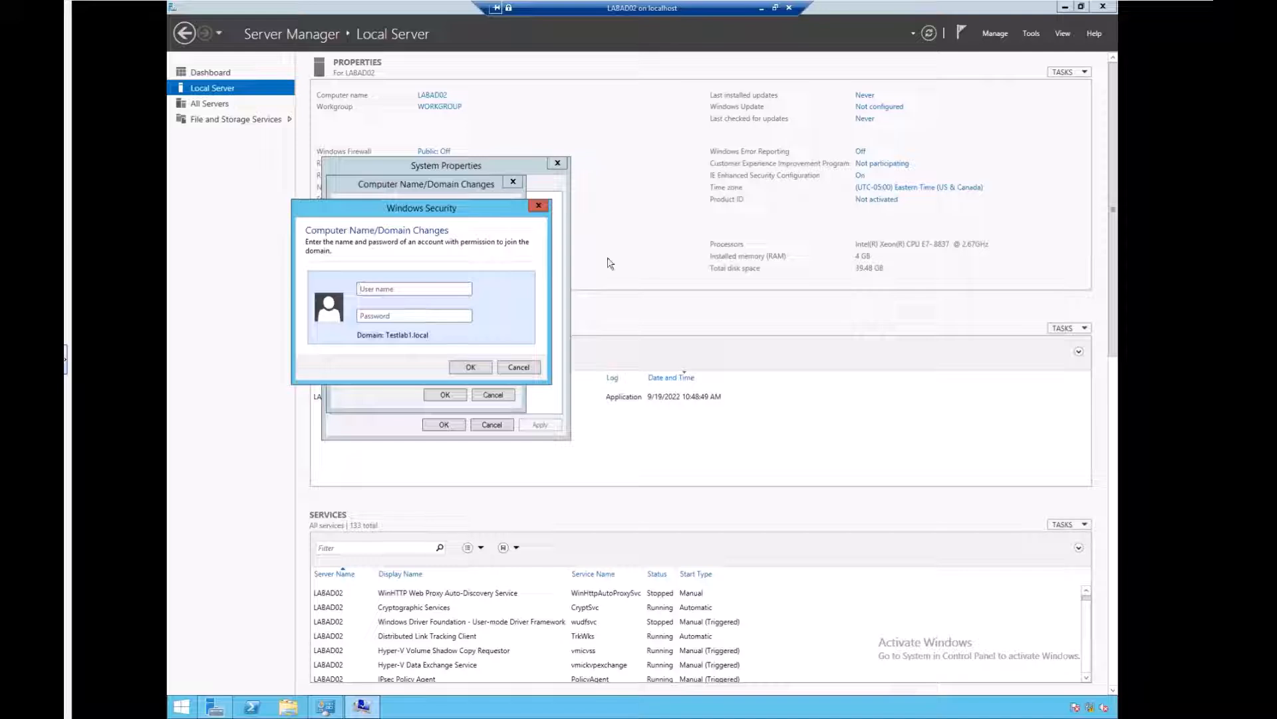
Step: Enter the domain administrator user name and password to authorize the join
click(397, 288)
text(admin)
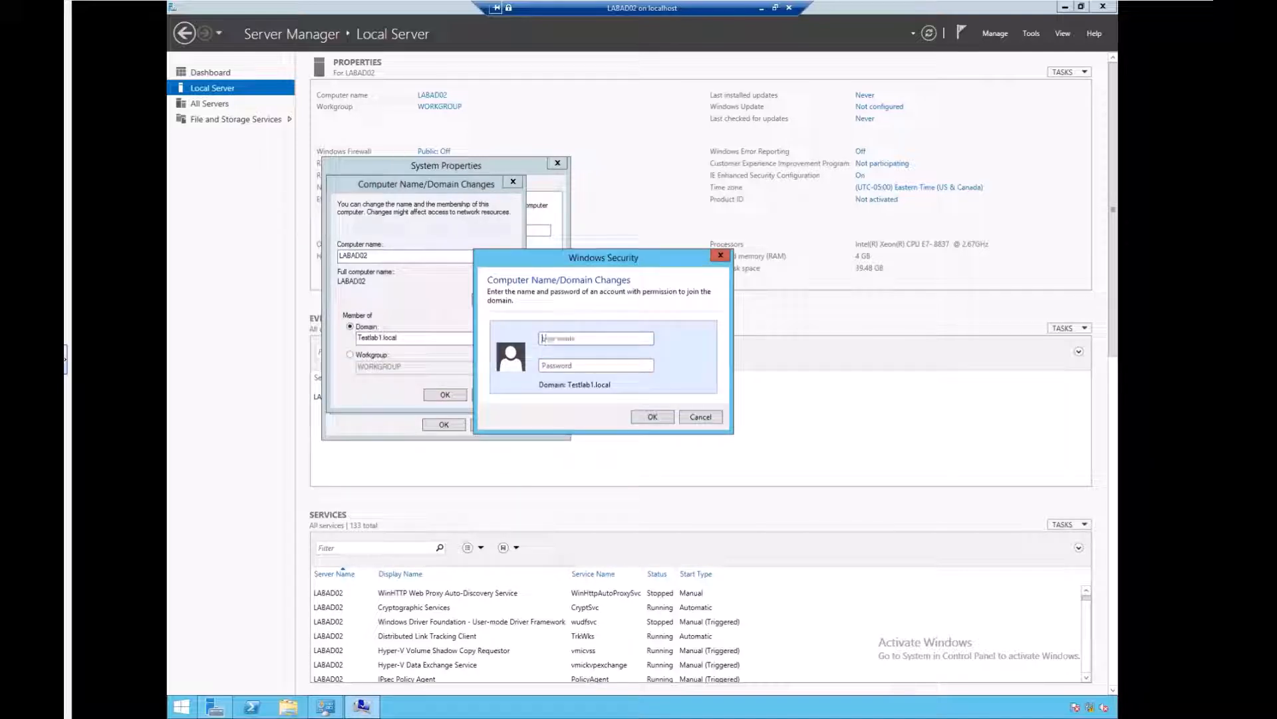
key(BackSpace)
key(BackSpace)
key(BackSpace)
key(BackSpace)
key(BackSpace)
text(AdministratorPa)
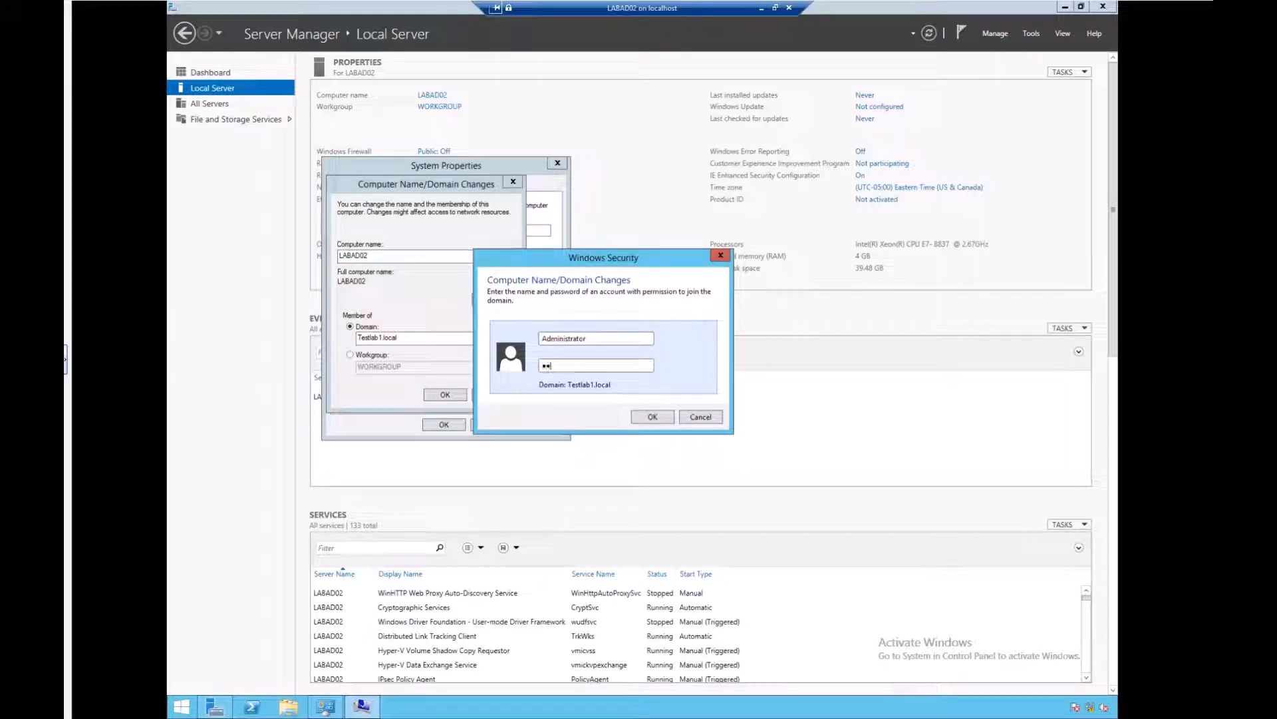
text(ssword12345)
click(652, 416)
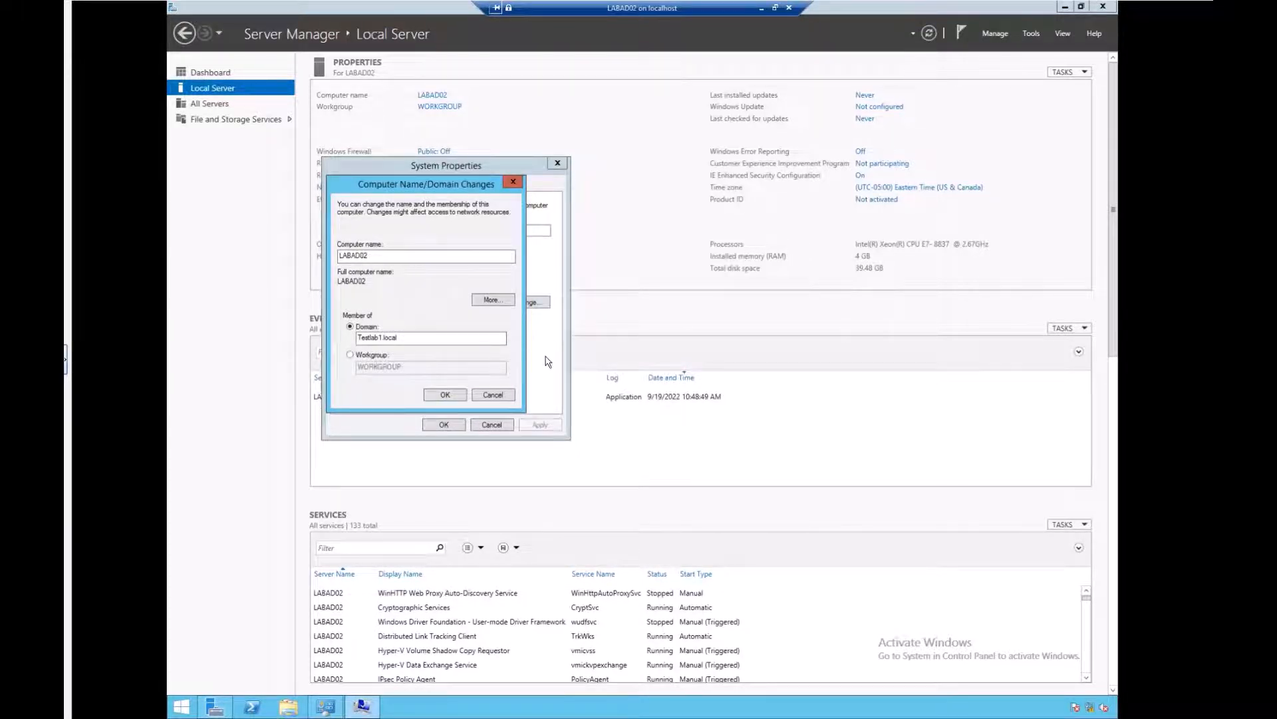
Step: Acknowledge the domain welcome and restart-required messages, then close System Properties
click(706, 398)
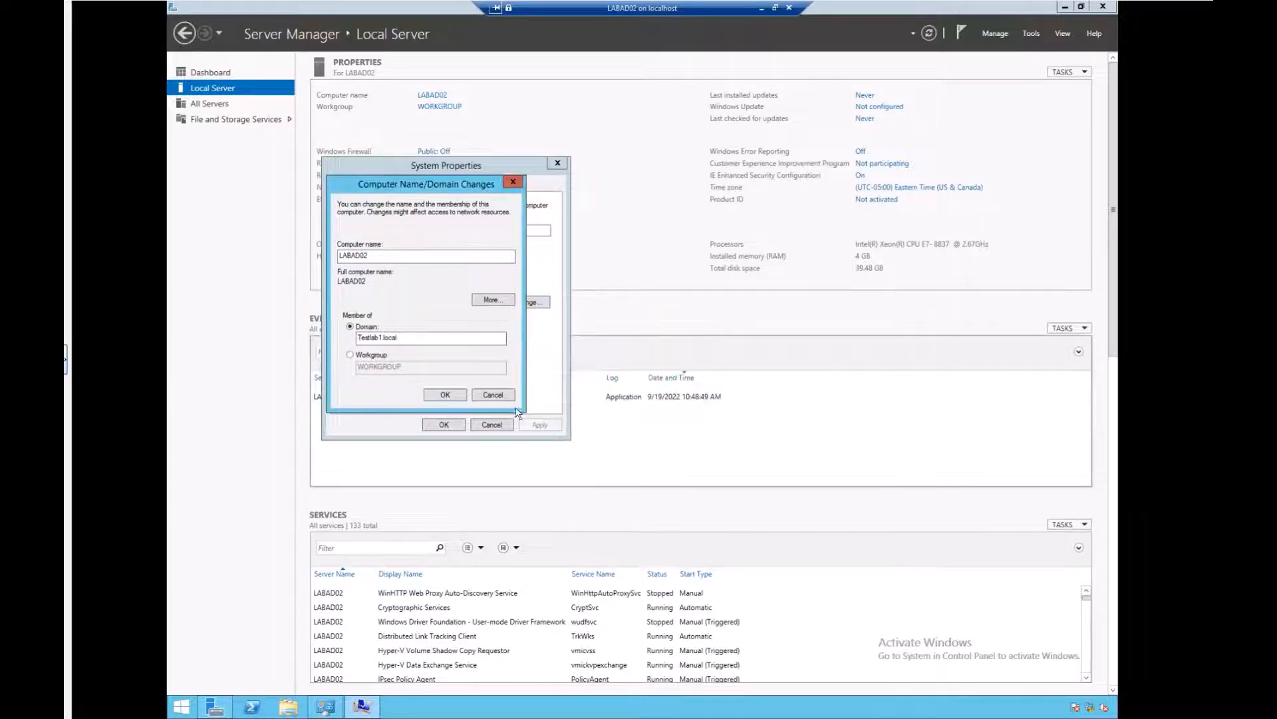
click(446, 395)
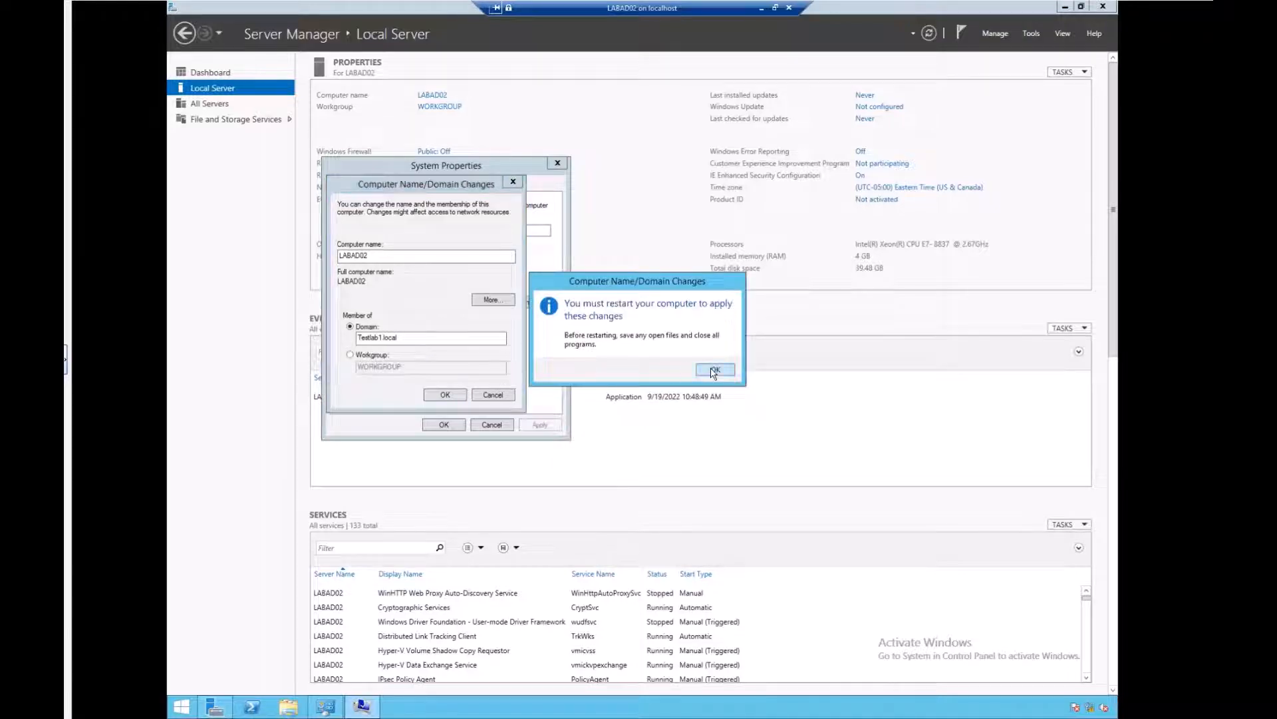
click(713, 372)
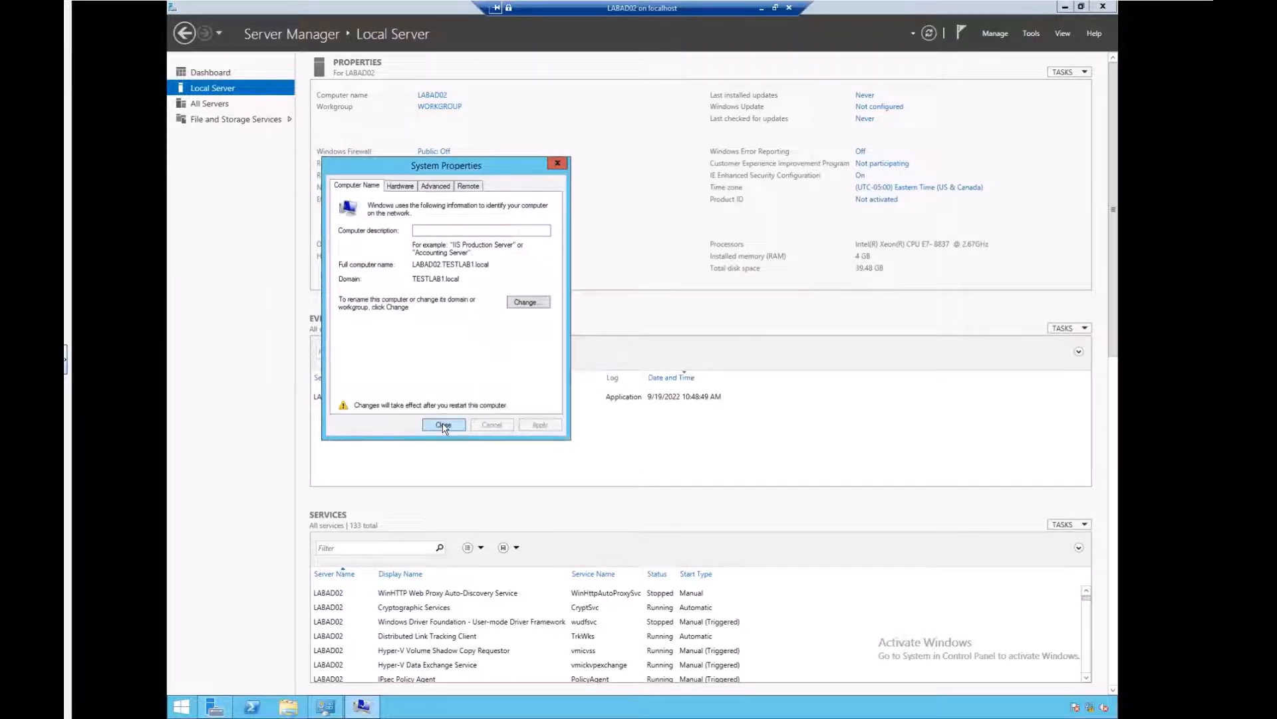
click(444, 425)
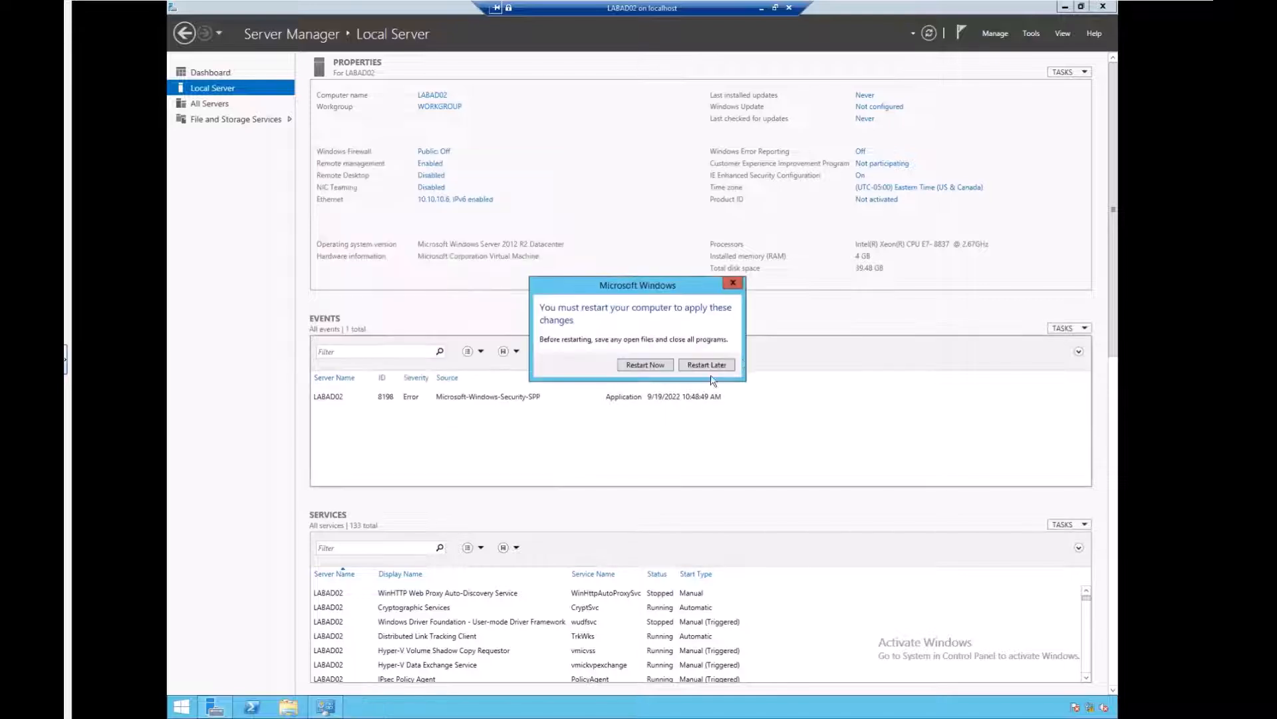
Step: Restart LABAD02 immediately to apply the new domain membership
click(647, 365)
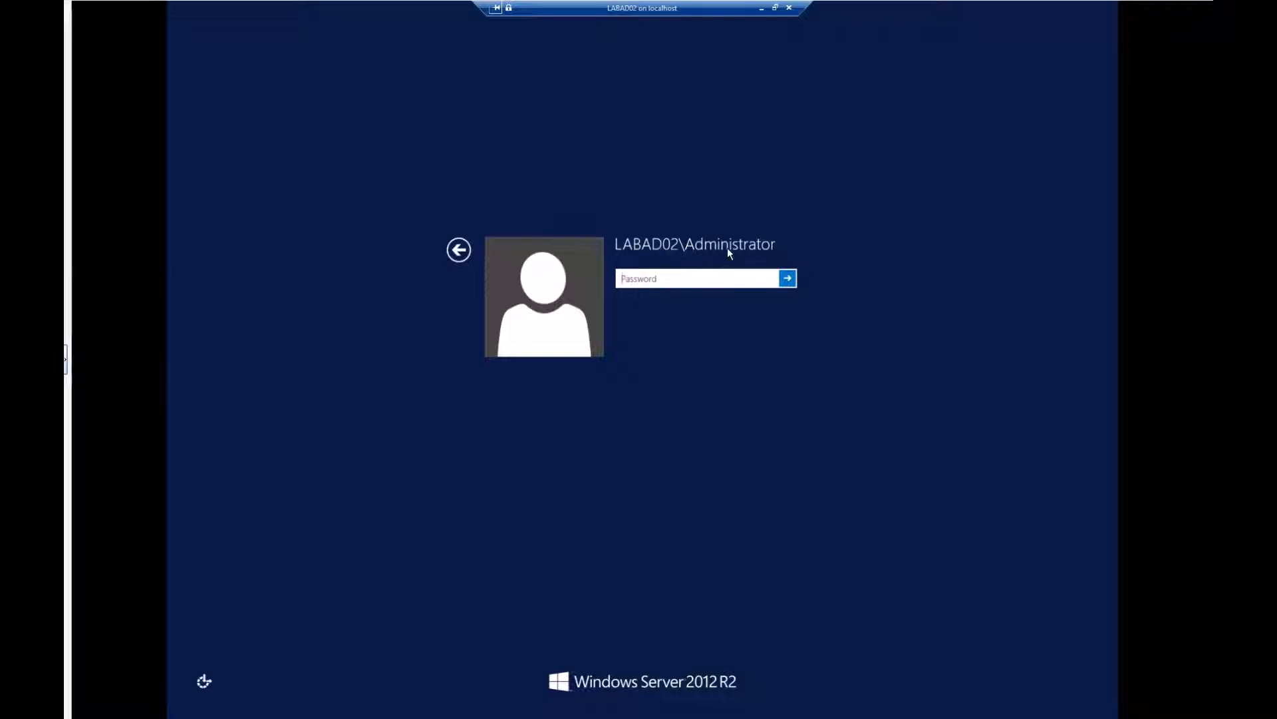
Step: Sign in as Other user with the administrator account name and its password
click(460, 250)
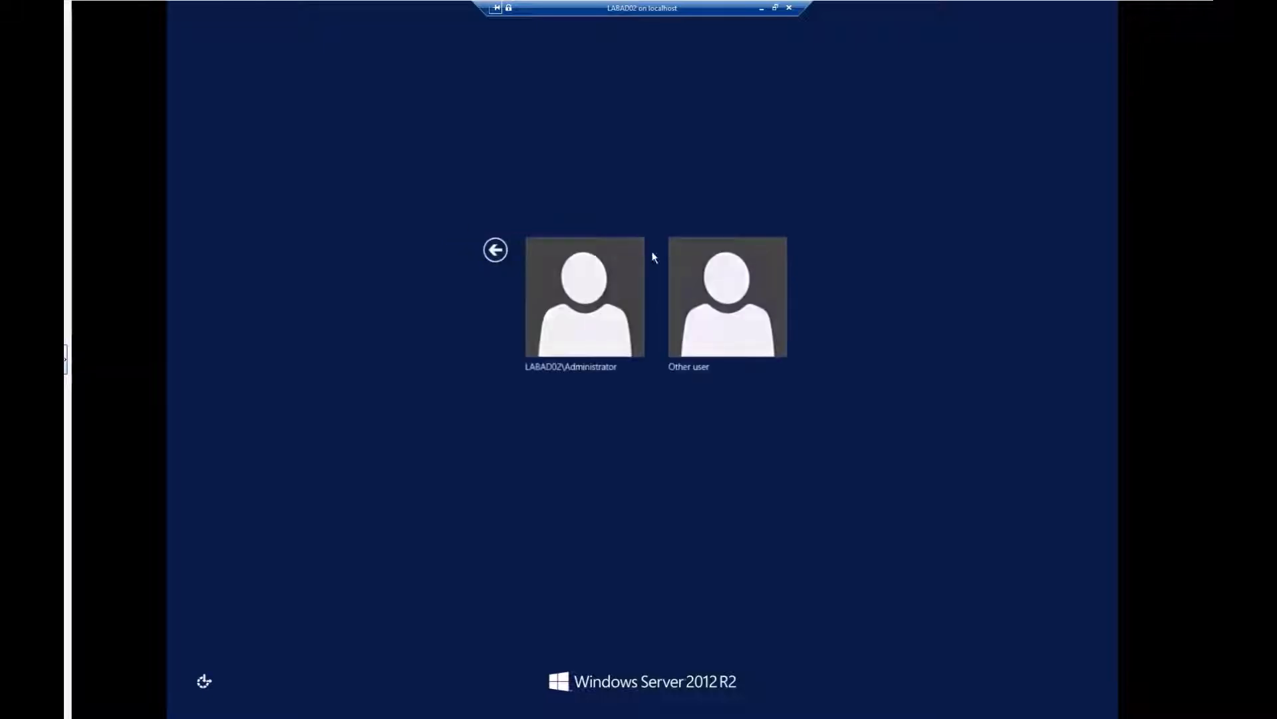
click(712, 287)
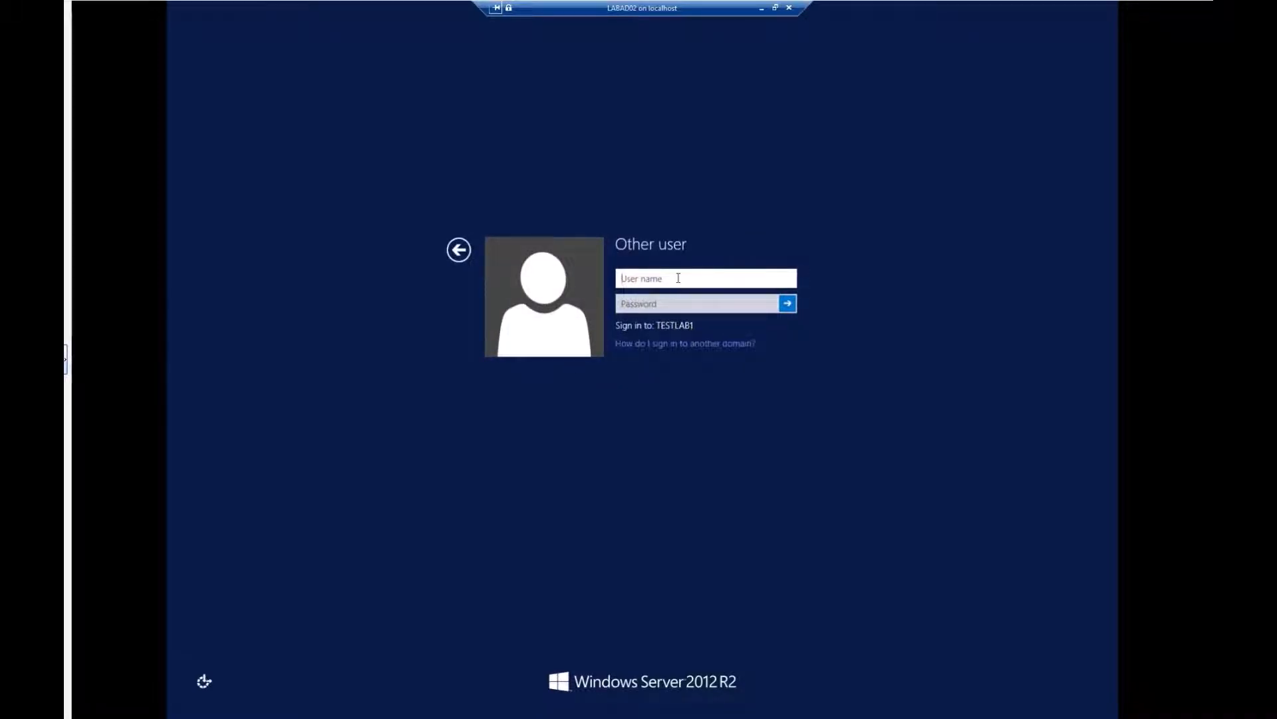
text(administrator)
key(Tab)
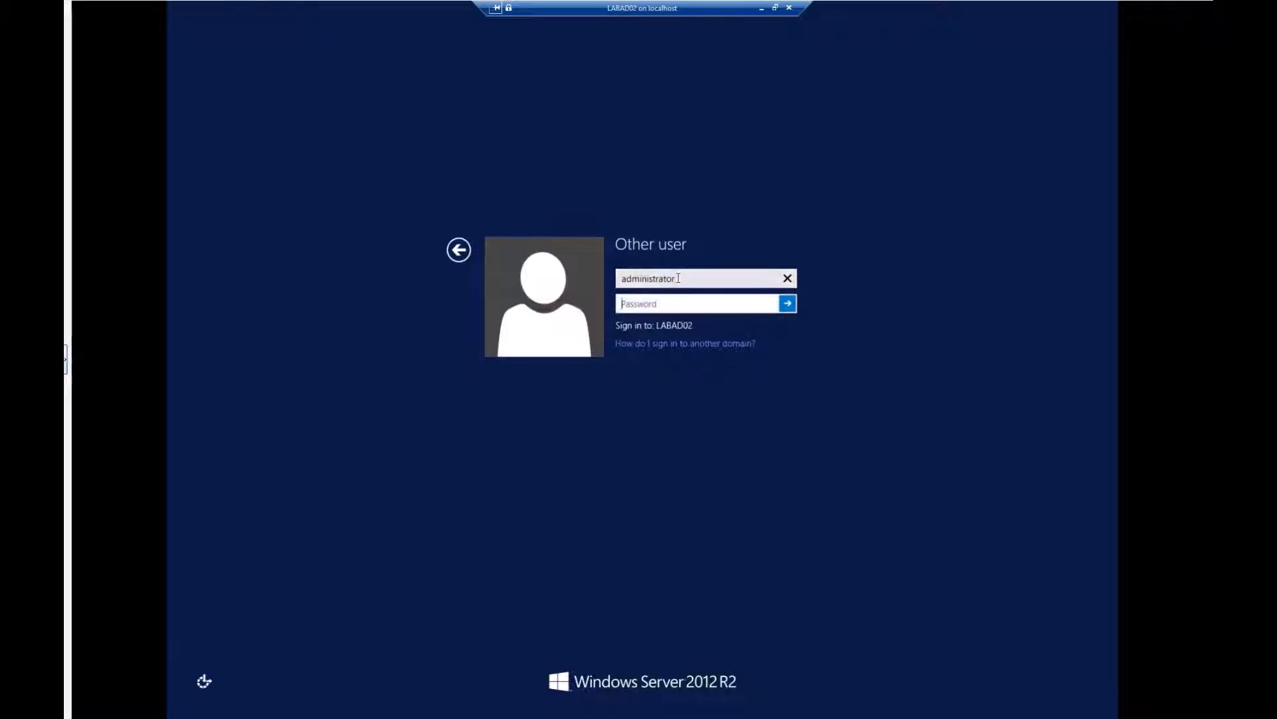
text(Pa$$w0rd****)
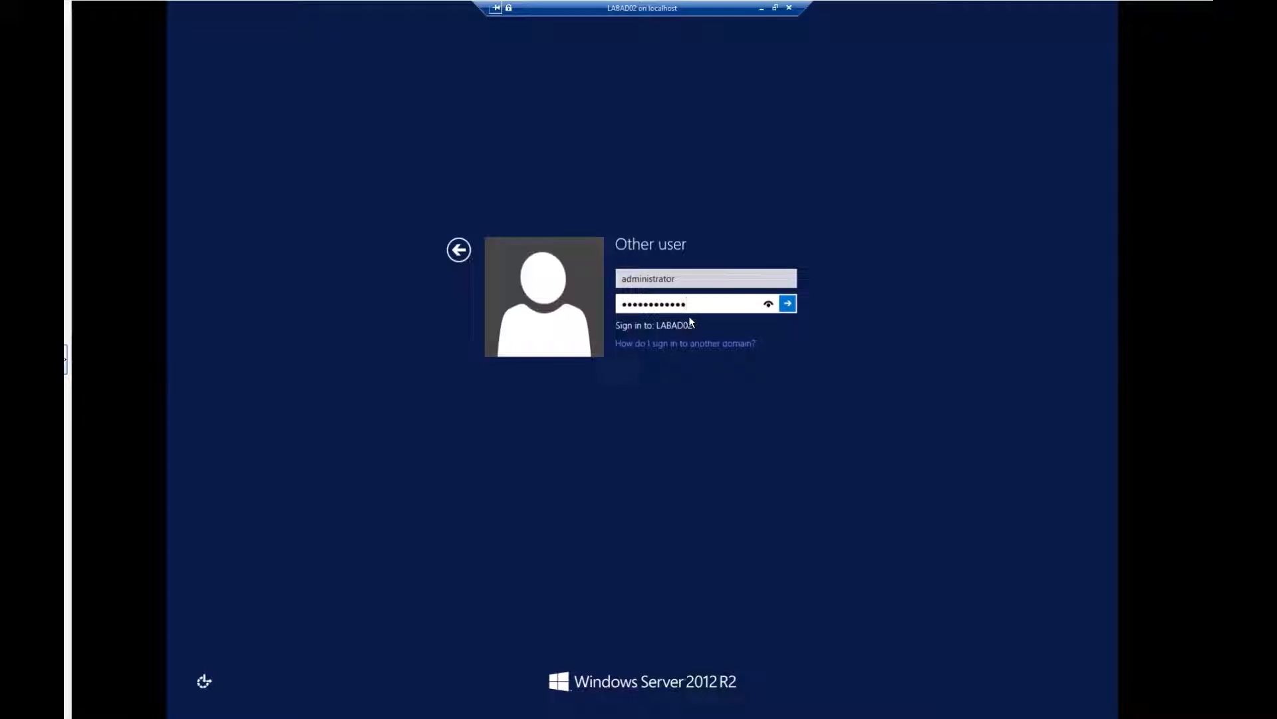
key(Return)
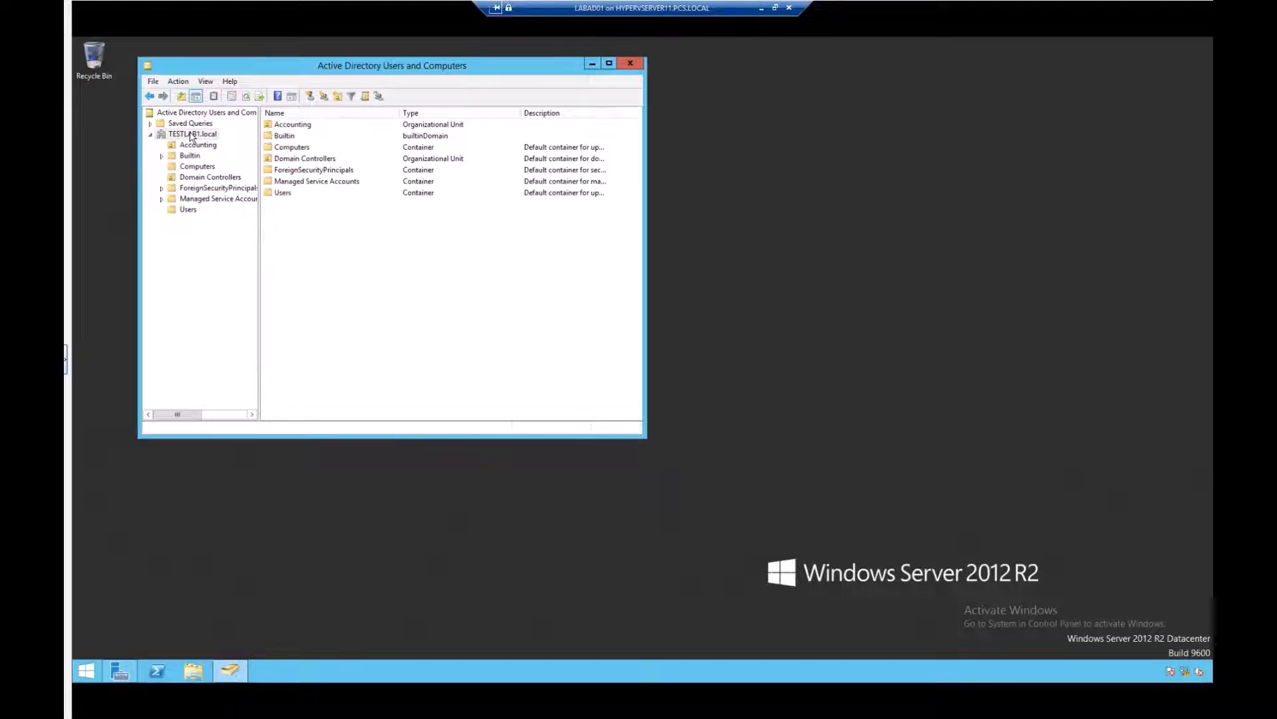
Step: Browse TESTLAB1.local's Computers and Domain Controllers containers to check for LABAD02
click(194, 167)
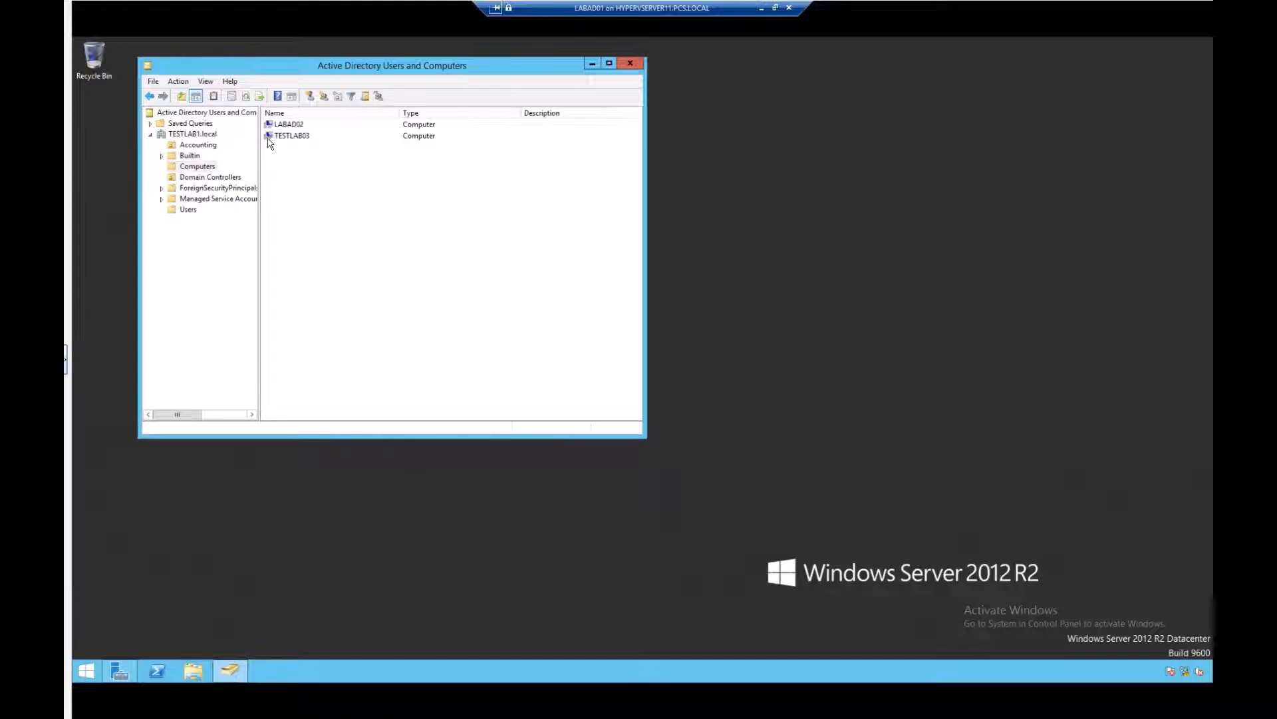
click(209, 178)
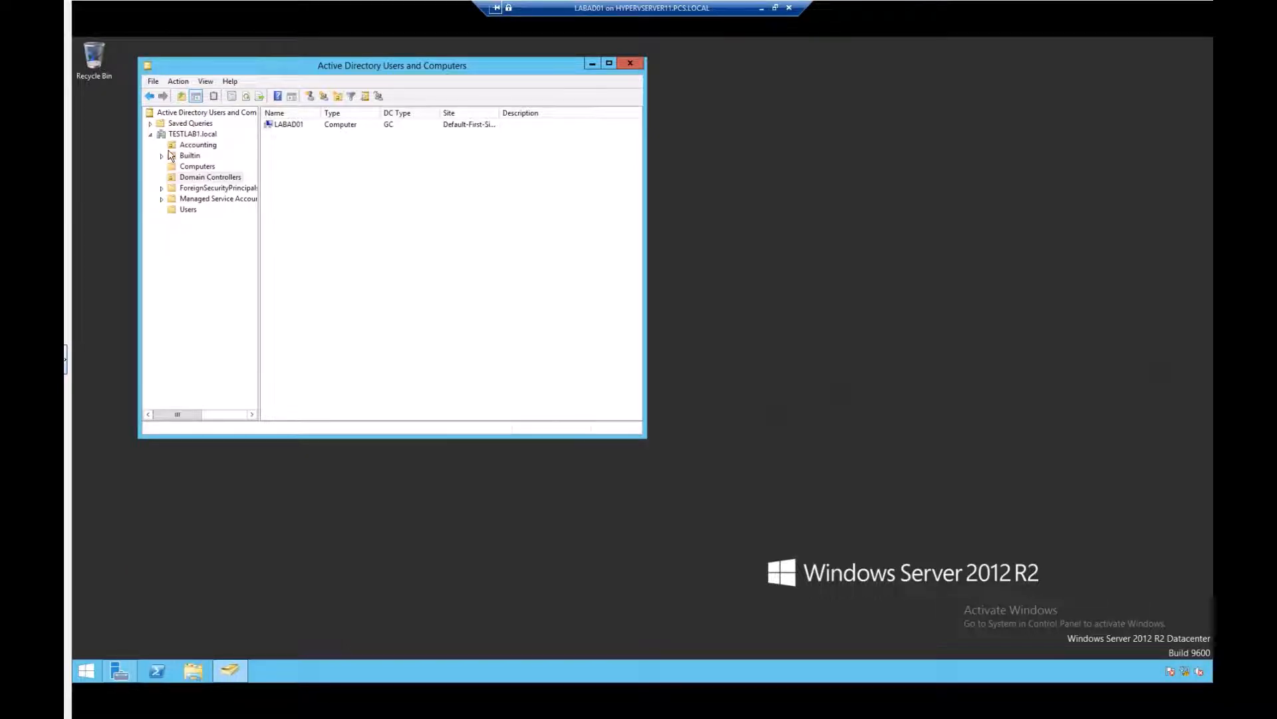
click(202, 134)
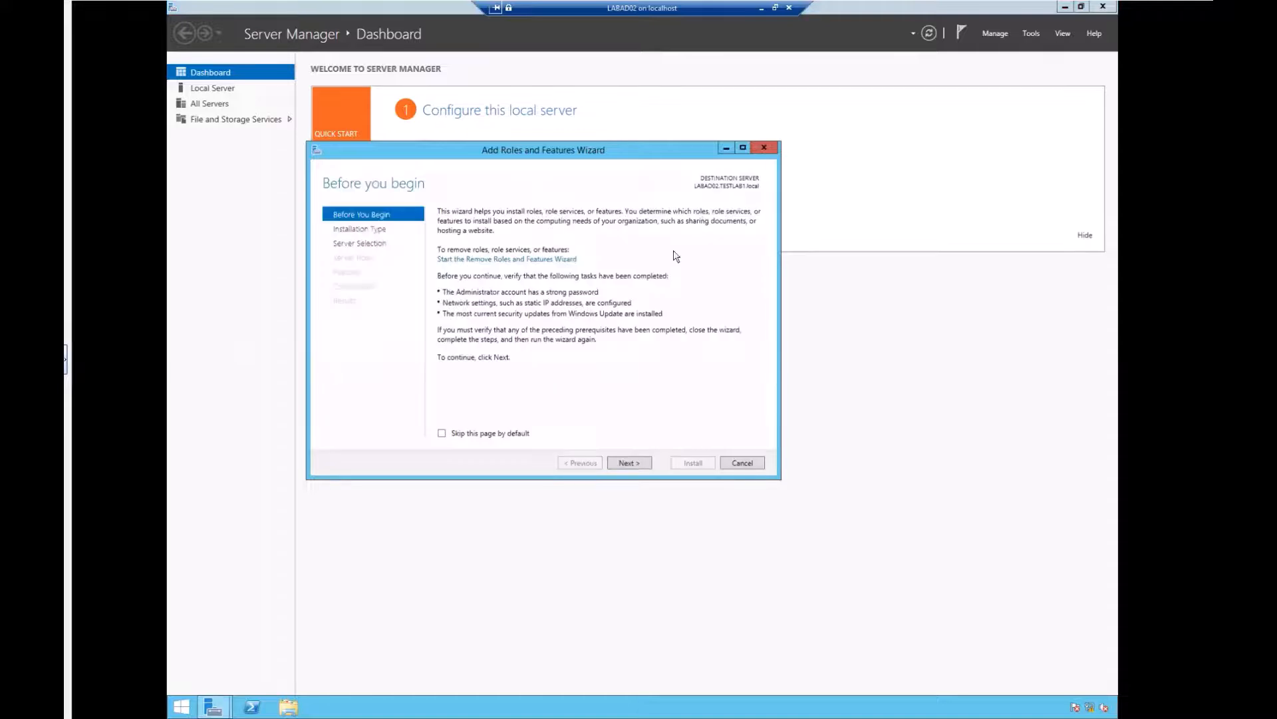
Step: Advance the wizard to Select server roles with LABAD02.TESTLAB1.local as destination
click(628, 463)
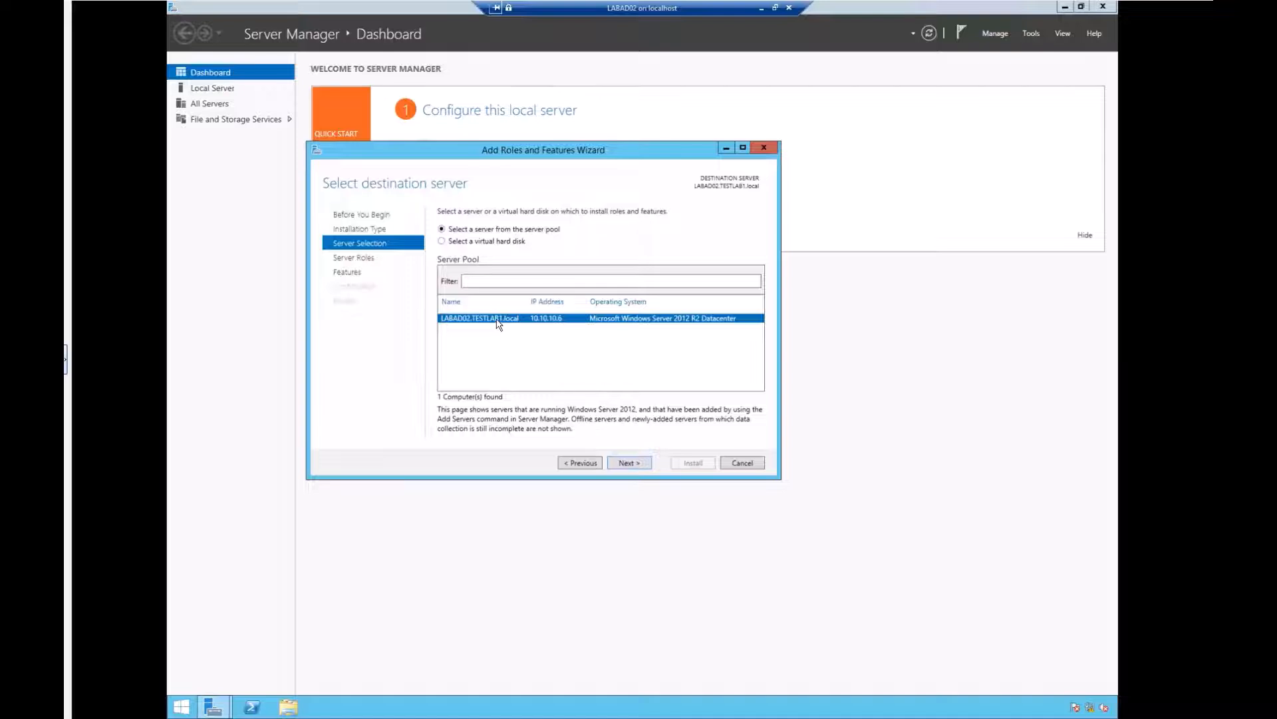
click(629, 463)
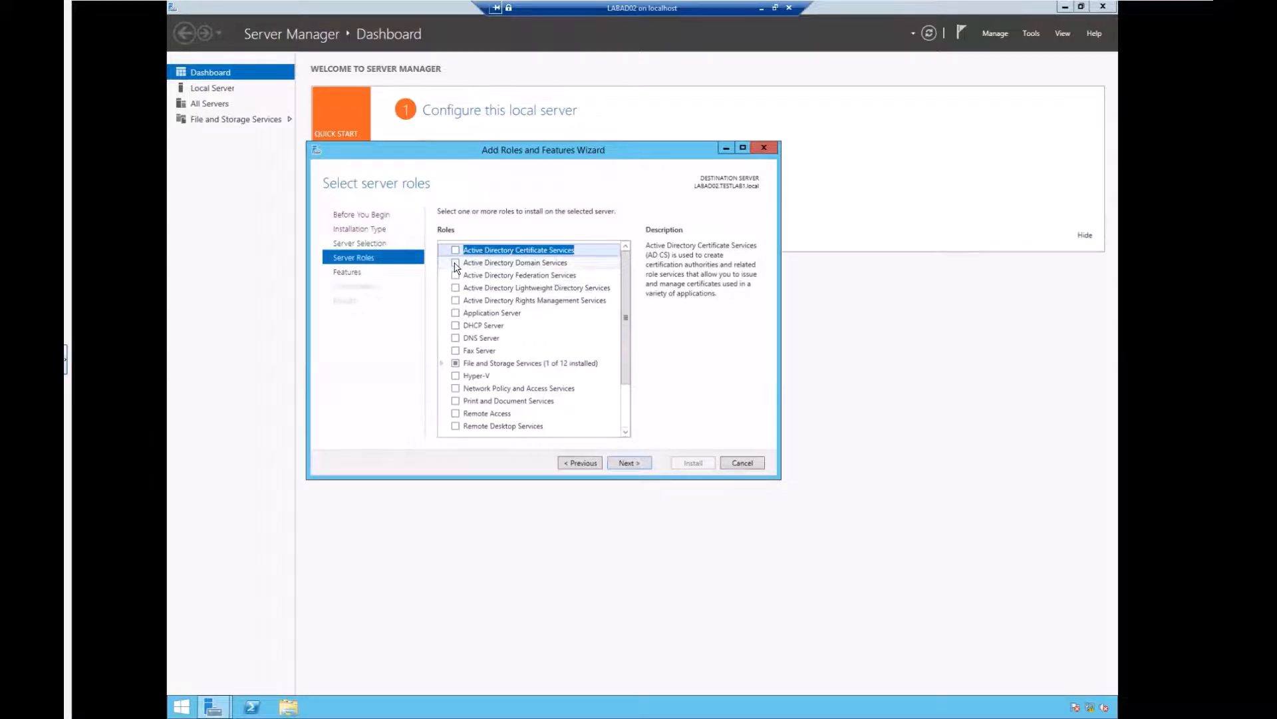
Step: Select Active Directory Domain Services with its required features, review Features and AD DS pages, and install
click(456, 266)
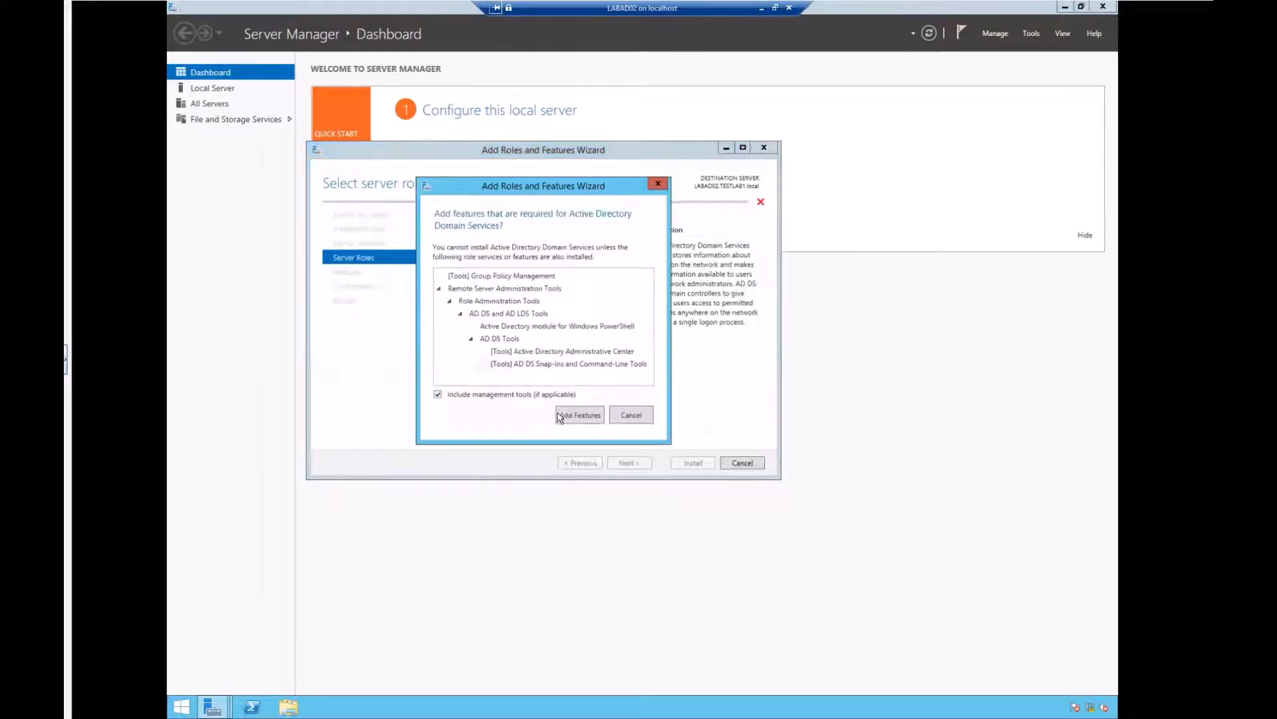
click(577, 415)
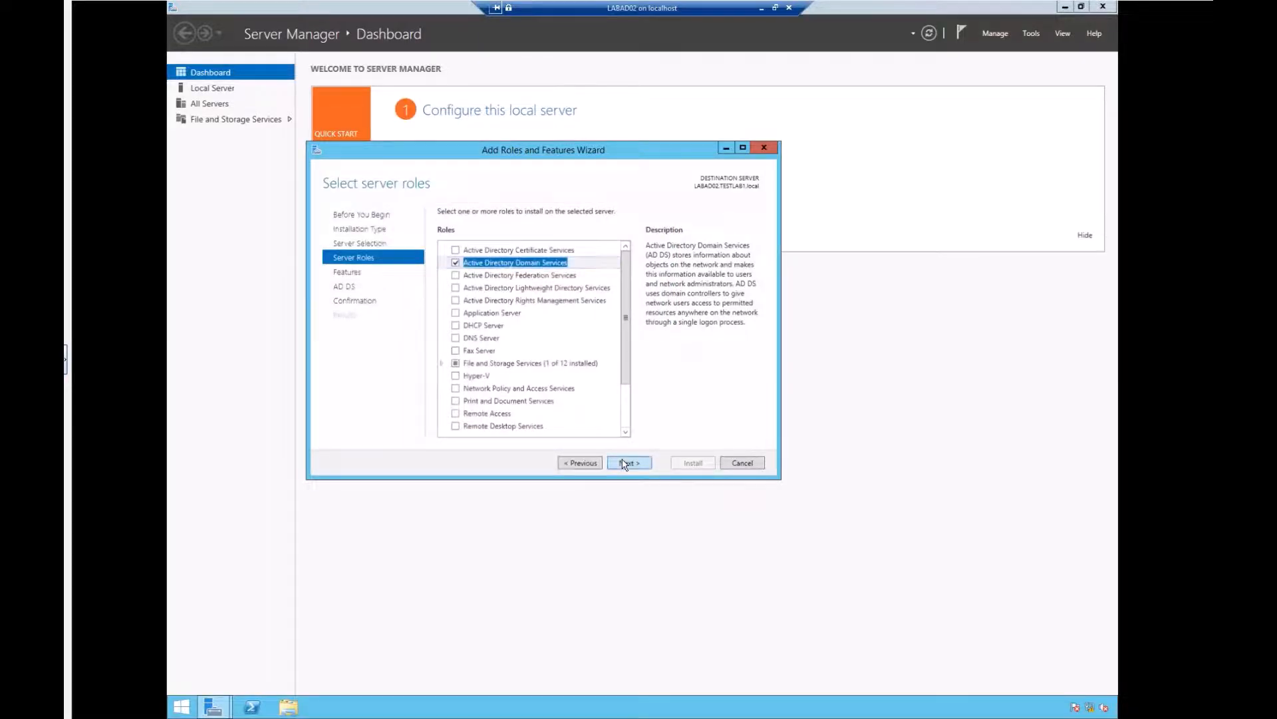
click(624, 463)
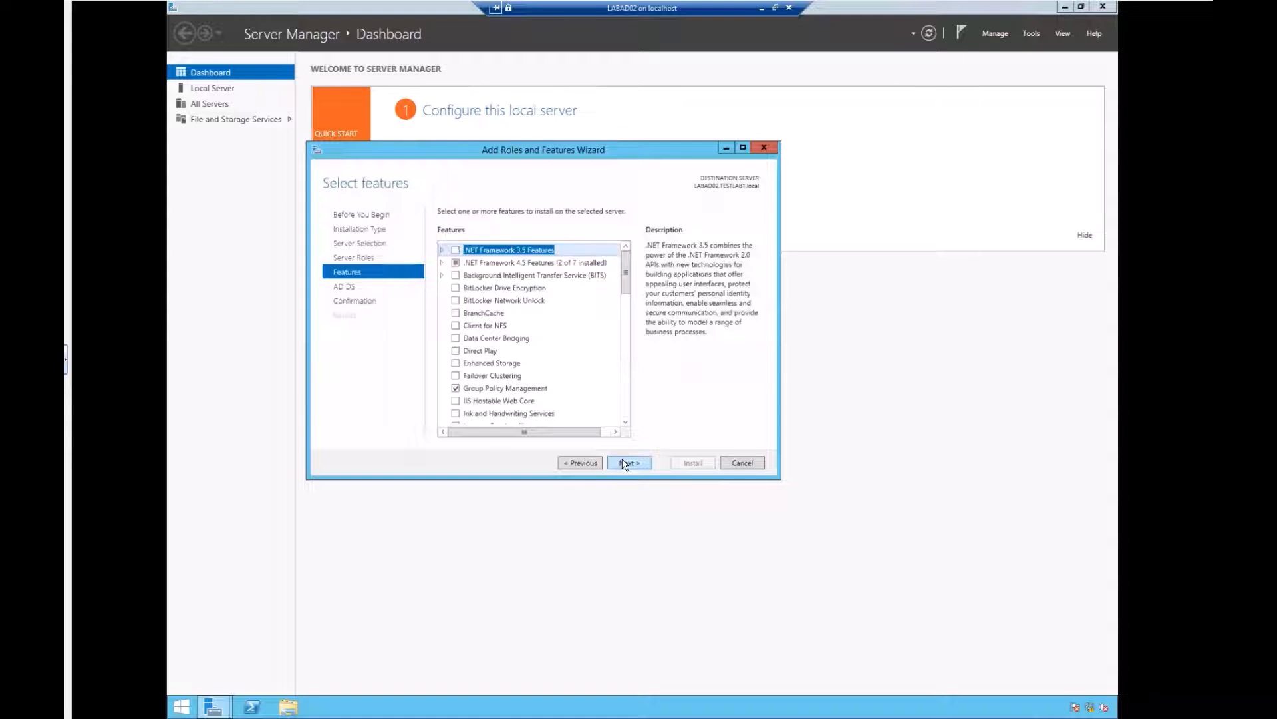
click(625, 463)
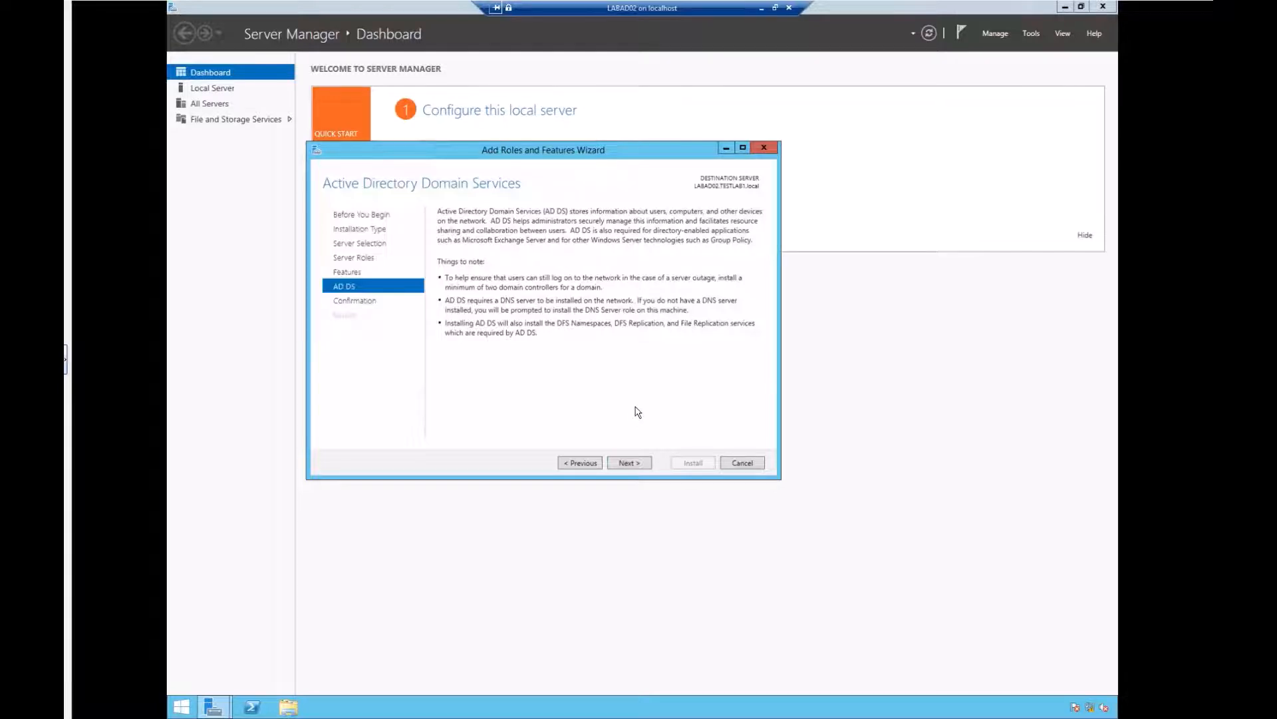
click(581, 463)
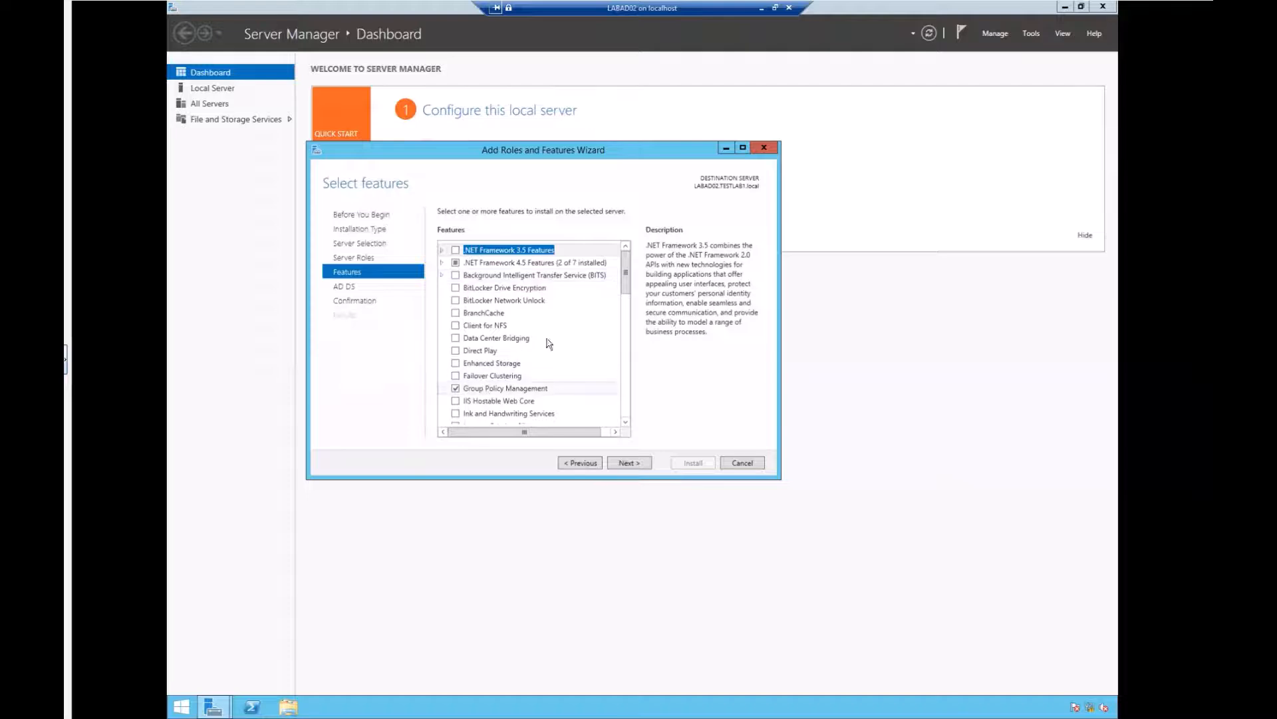
click(627, 464)
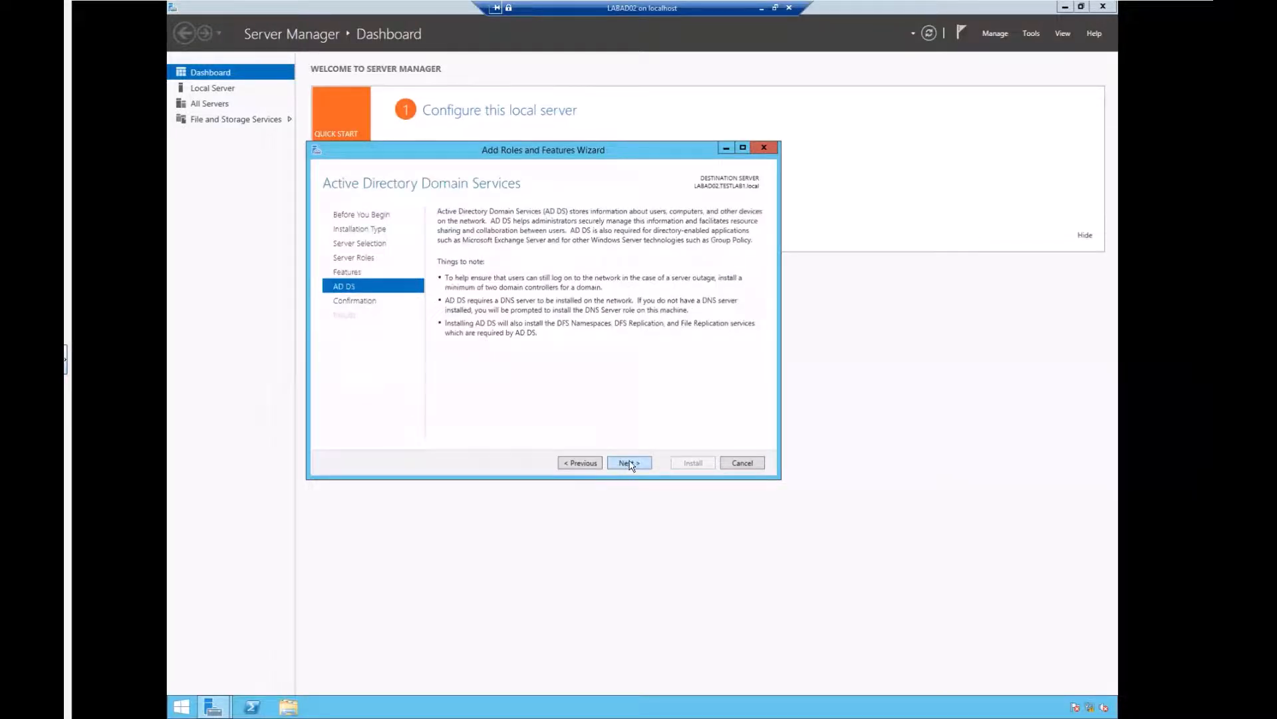
click(630, 464)
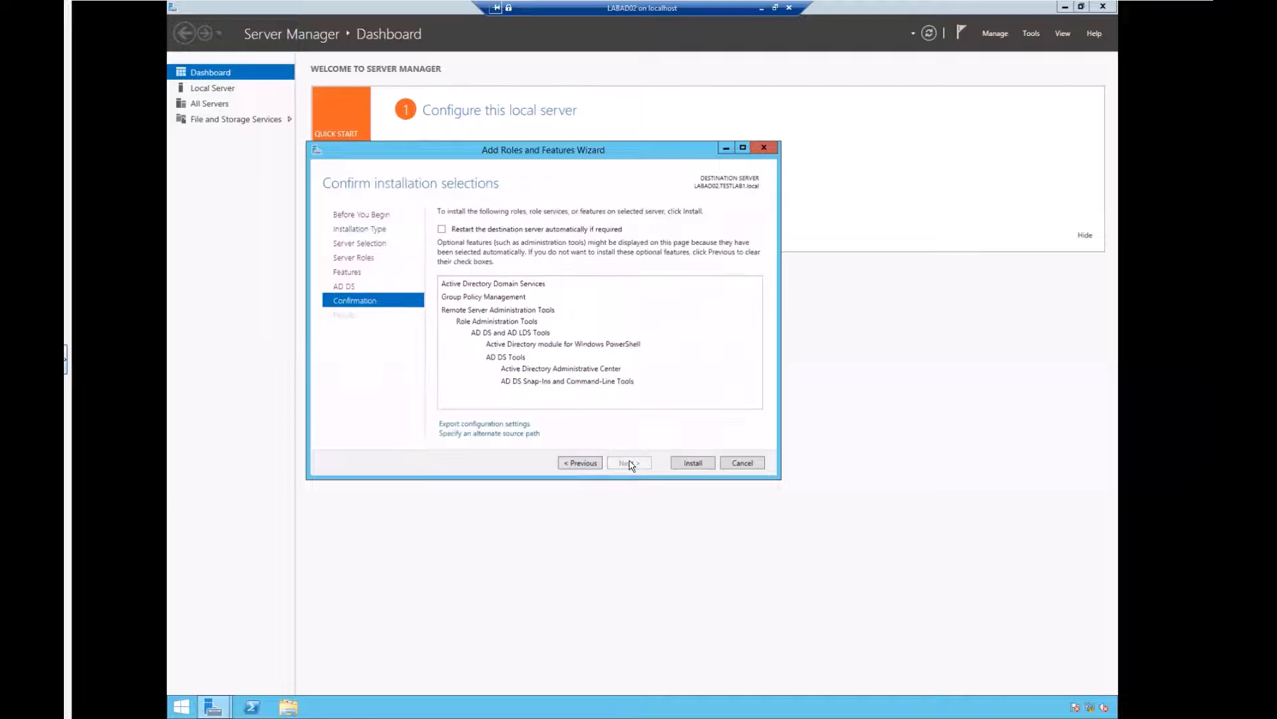
click(695, 462)
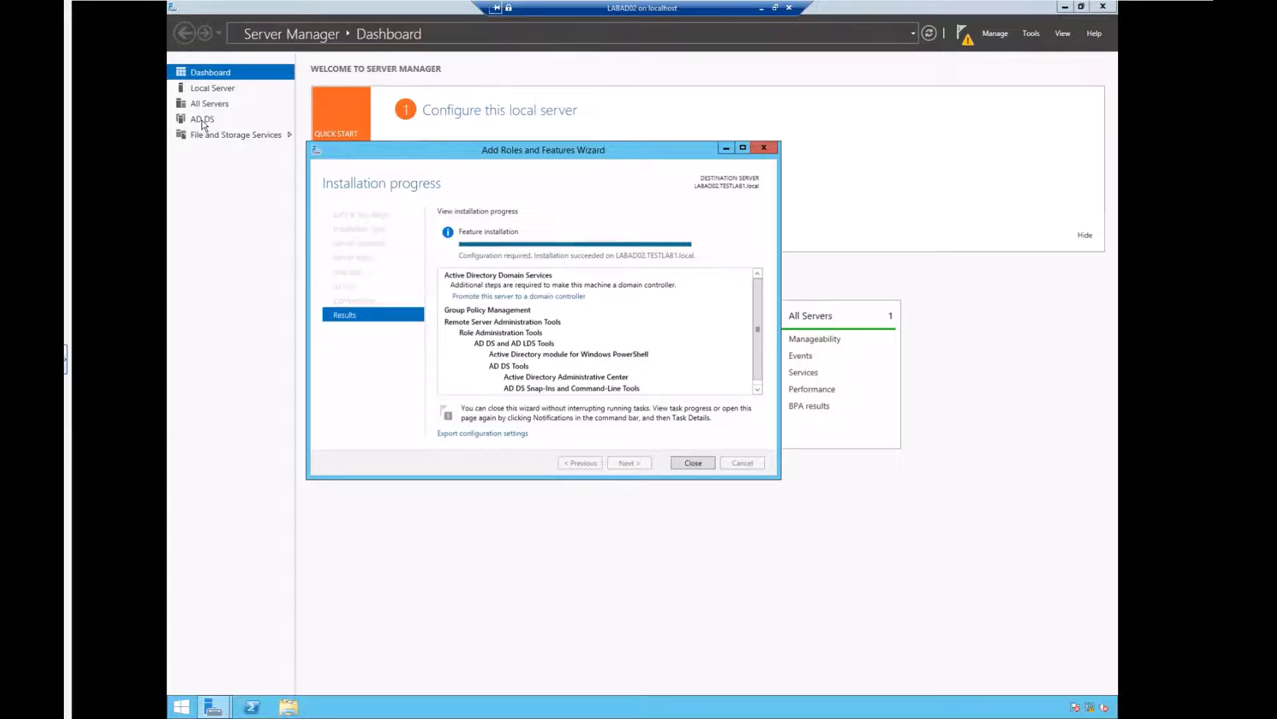
Step: Launch 'Promote this server to a domain controller' from the installation results
click(538, 297)
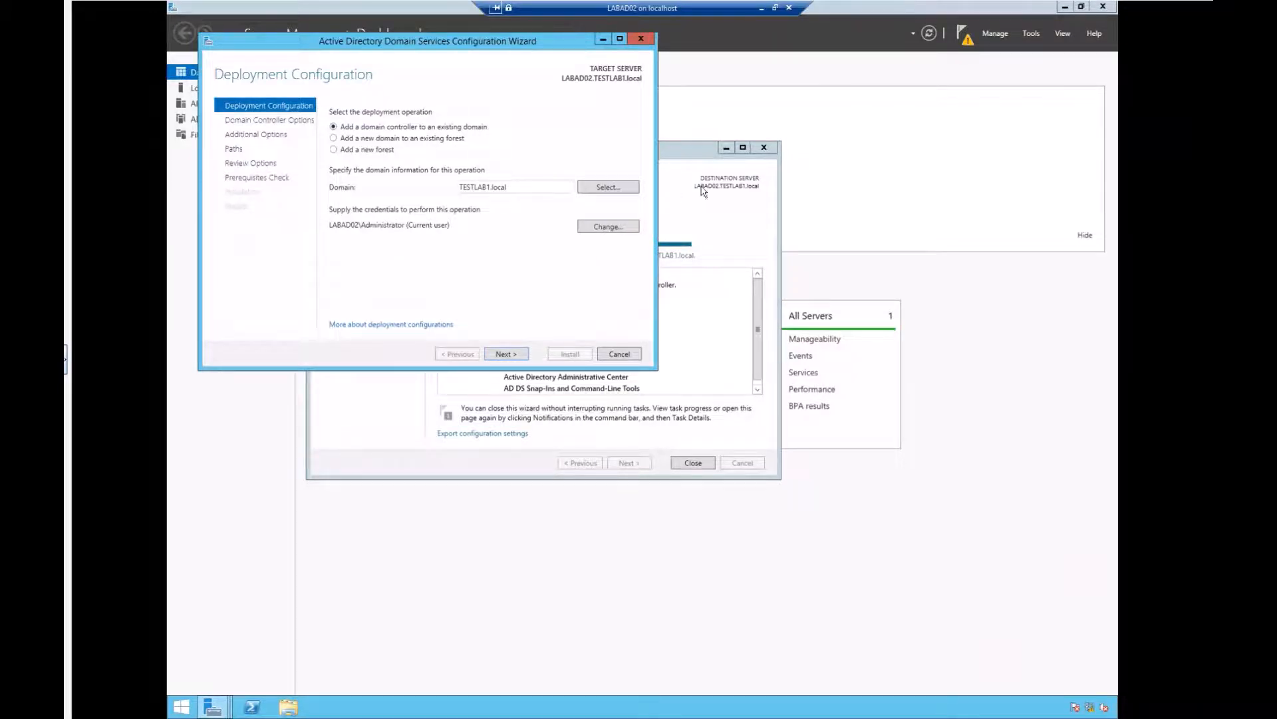
Step: Pick TESTLAB1.local from the forest's domains as the existing target domain
click(607, 187)
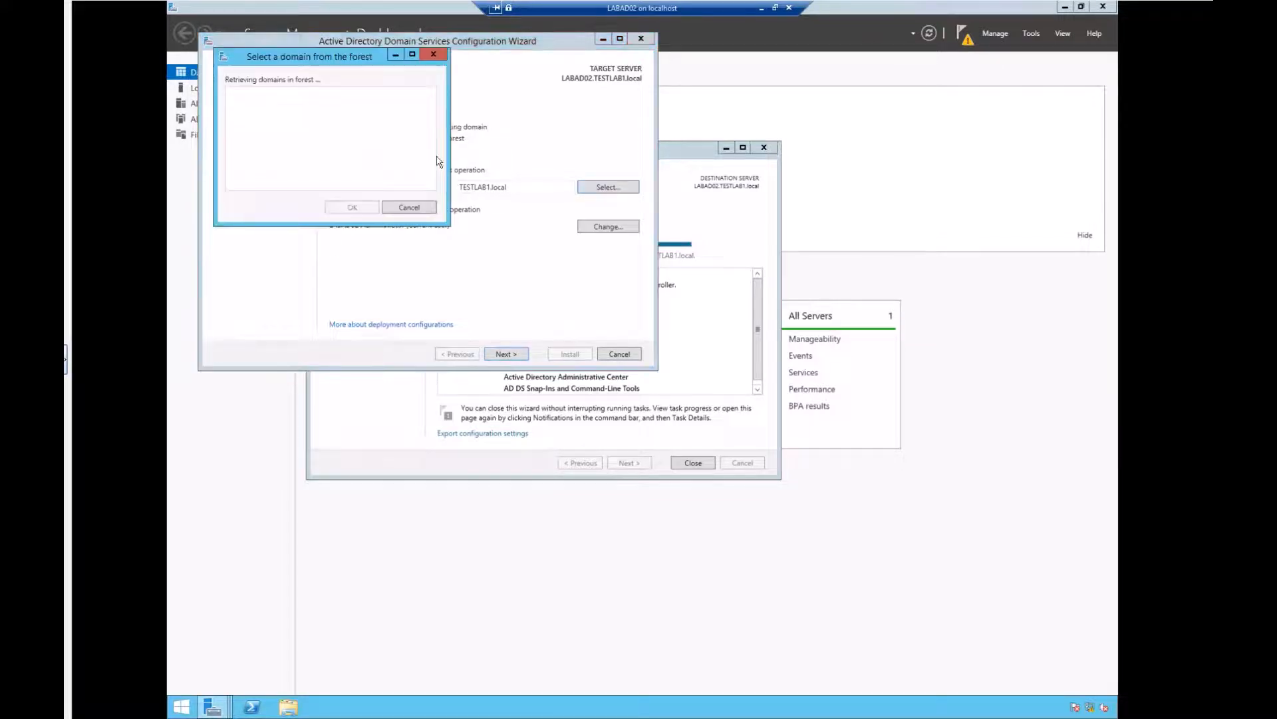
click(258, 106)
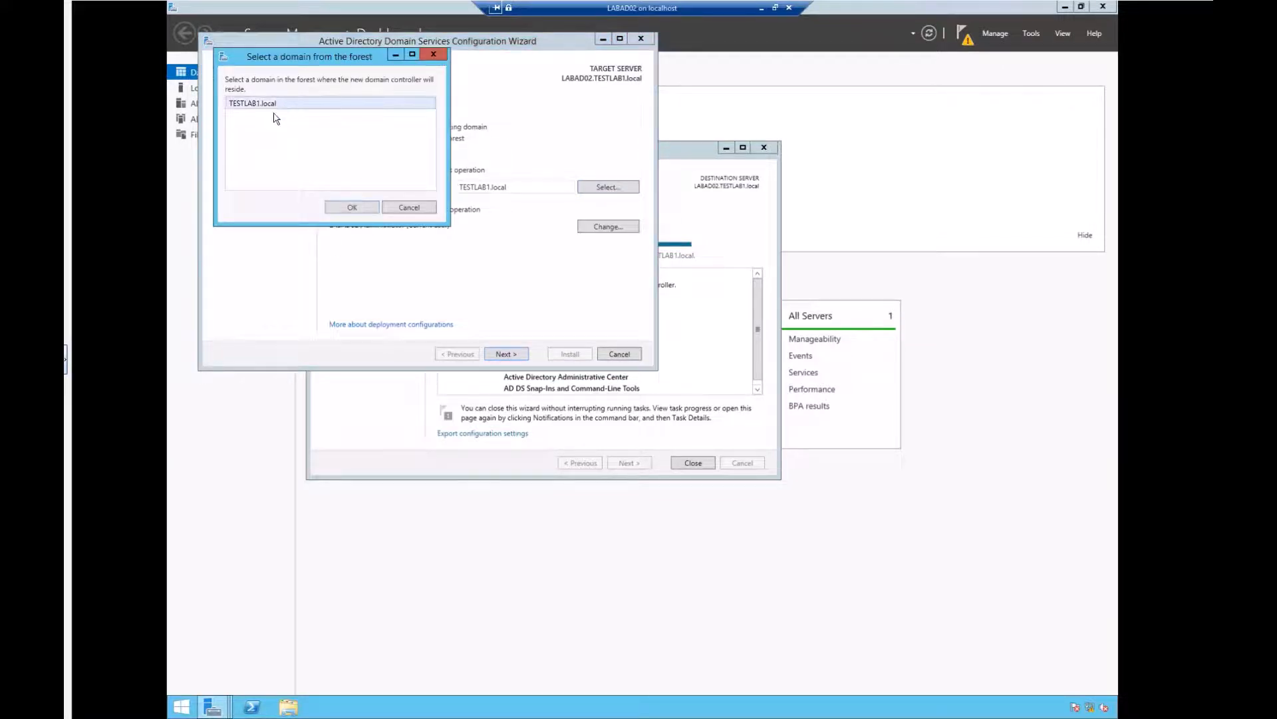
click(409, 208)
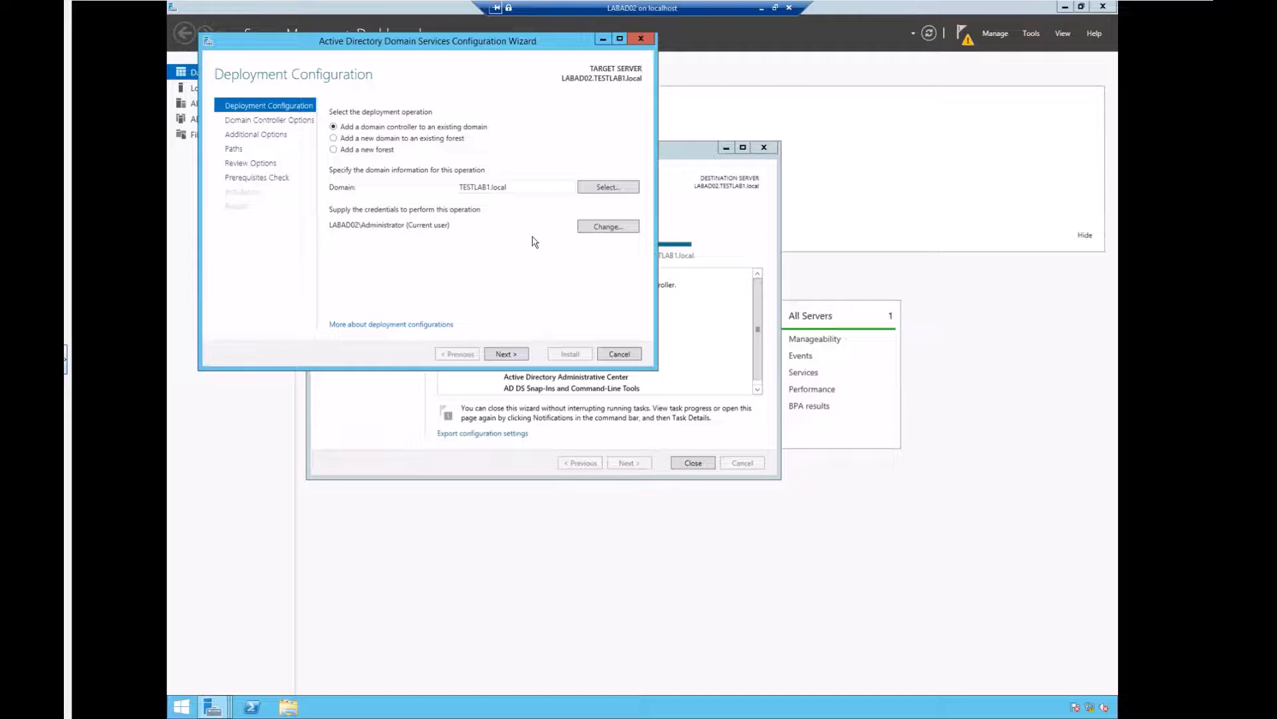
Step: Supply the TESTLAB1 Administrator password as deployment credentials and advance to Domain Controller Options
click(622, 230)
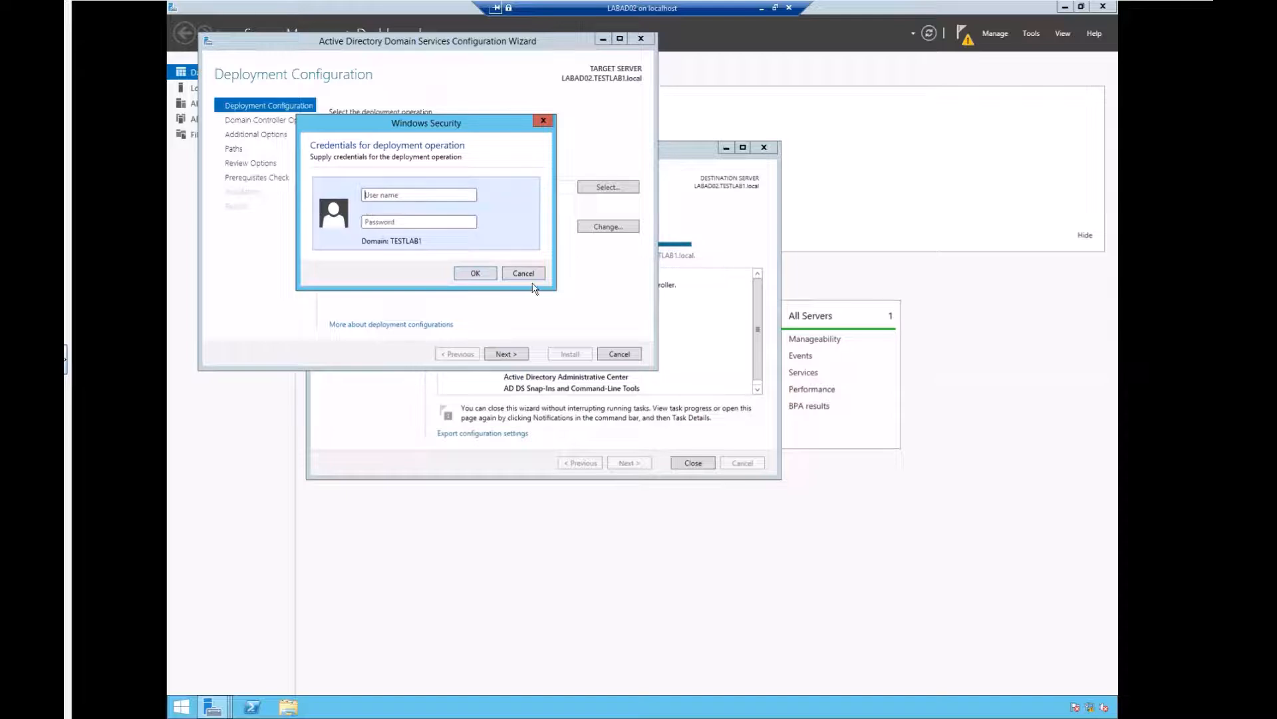
click(523, 273)
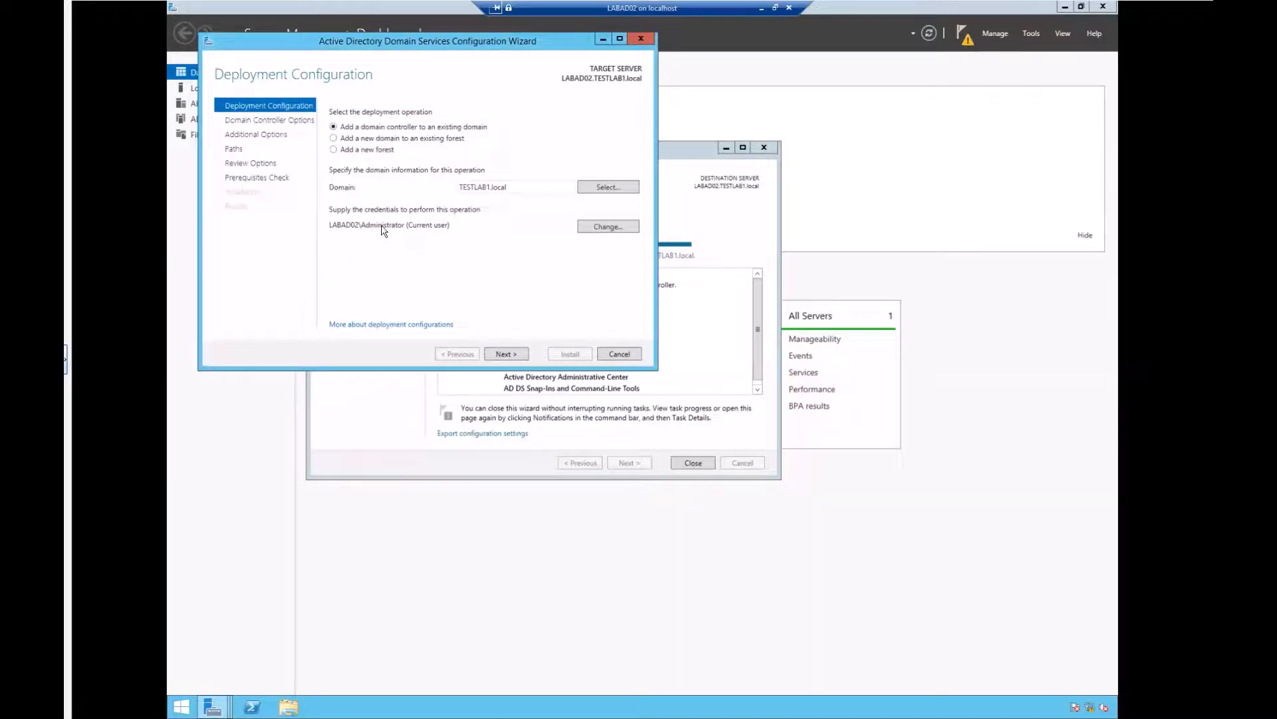
click(504, 354)
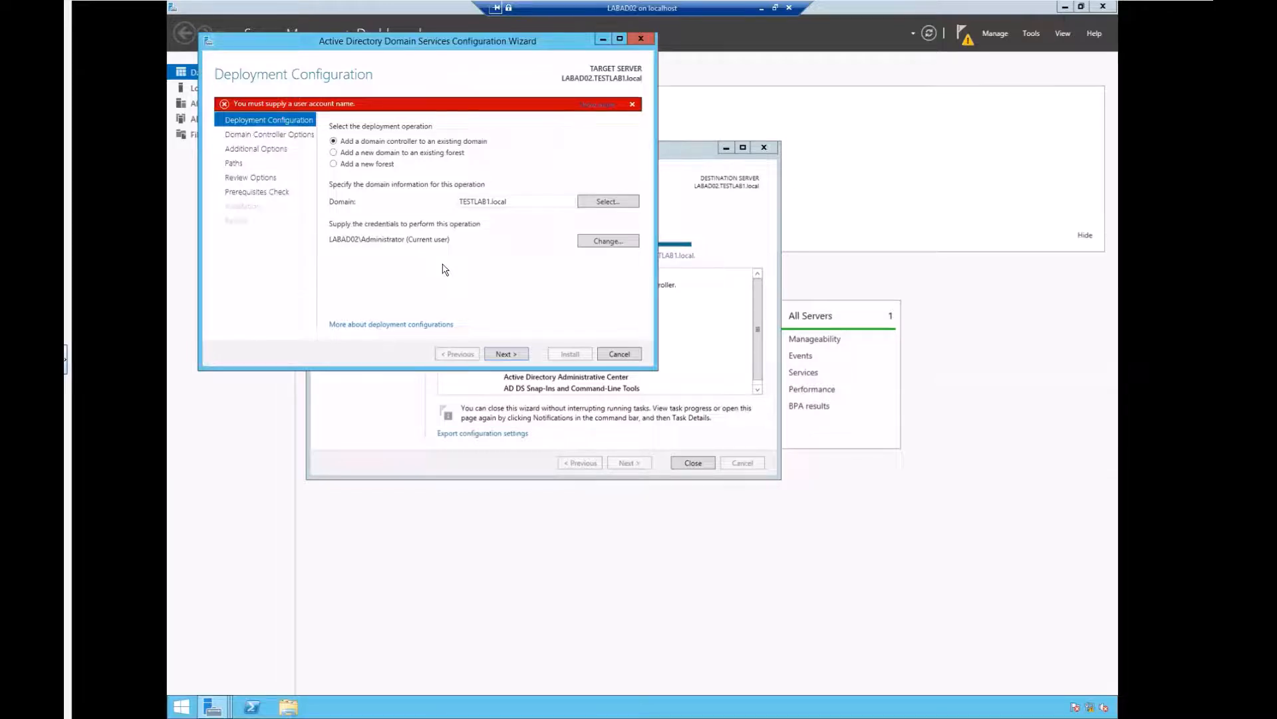
click(601, 246)
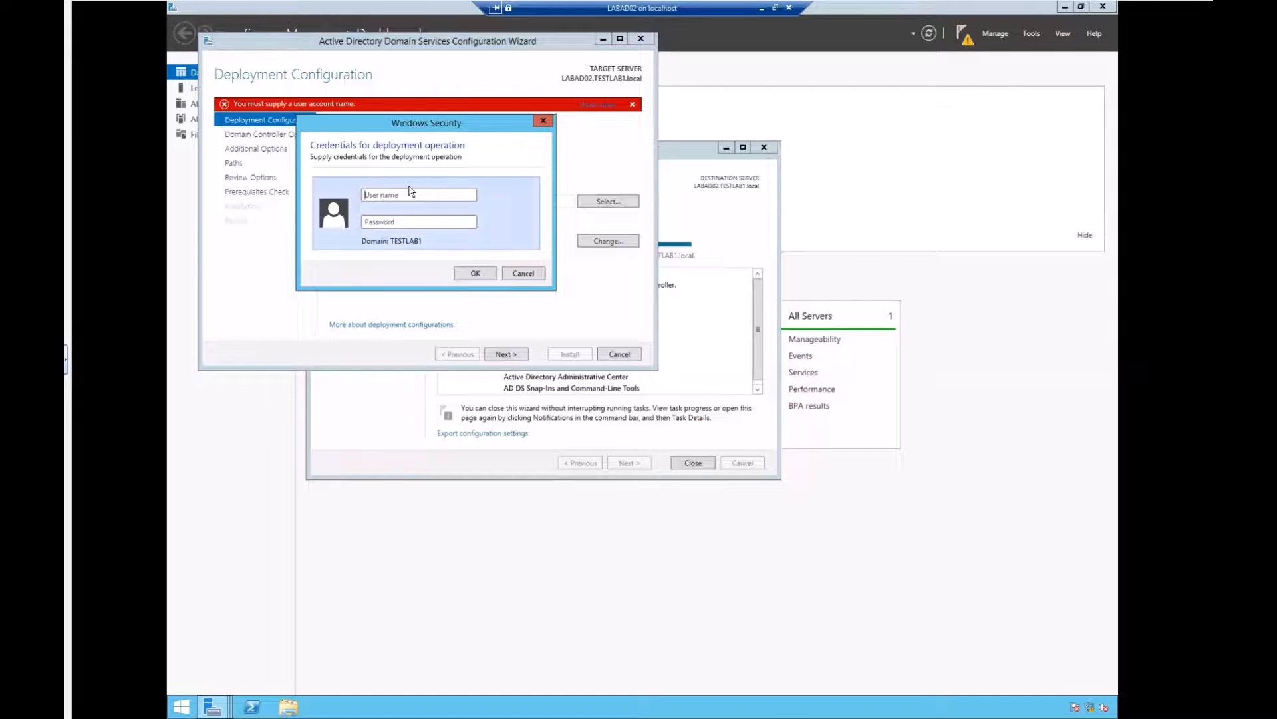
text(AdPassword1234)
click(468, 274)
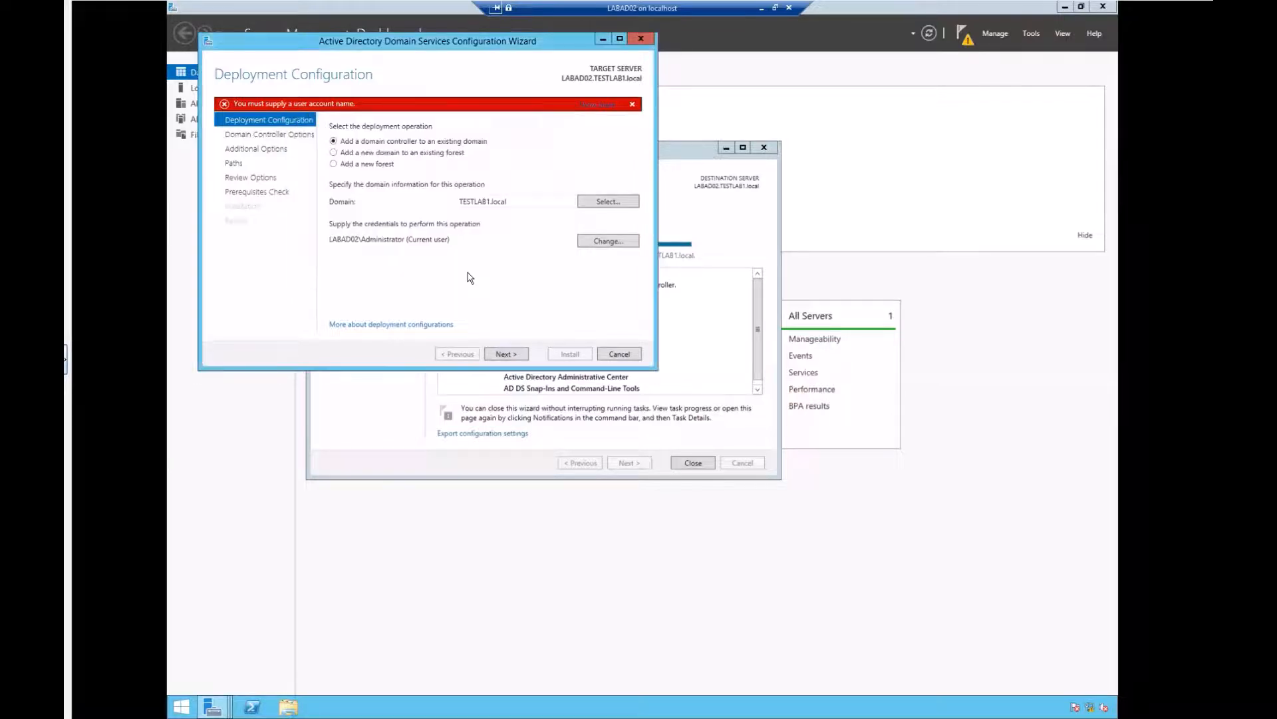
click(504, 354)
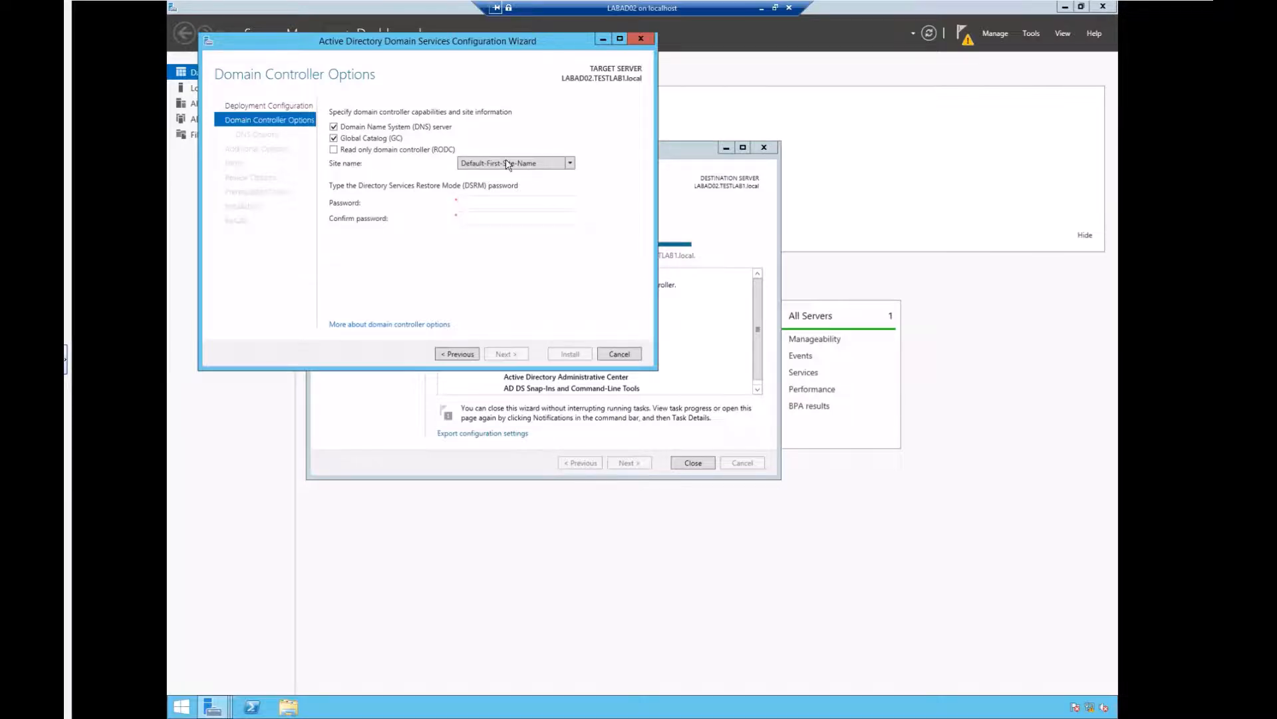
Step: Keep Default-First-Site-Name as the site and enter and confirm the DSRM password
click(572, 164)
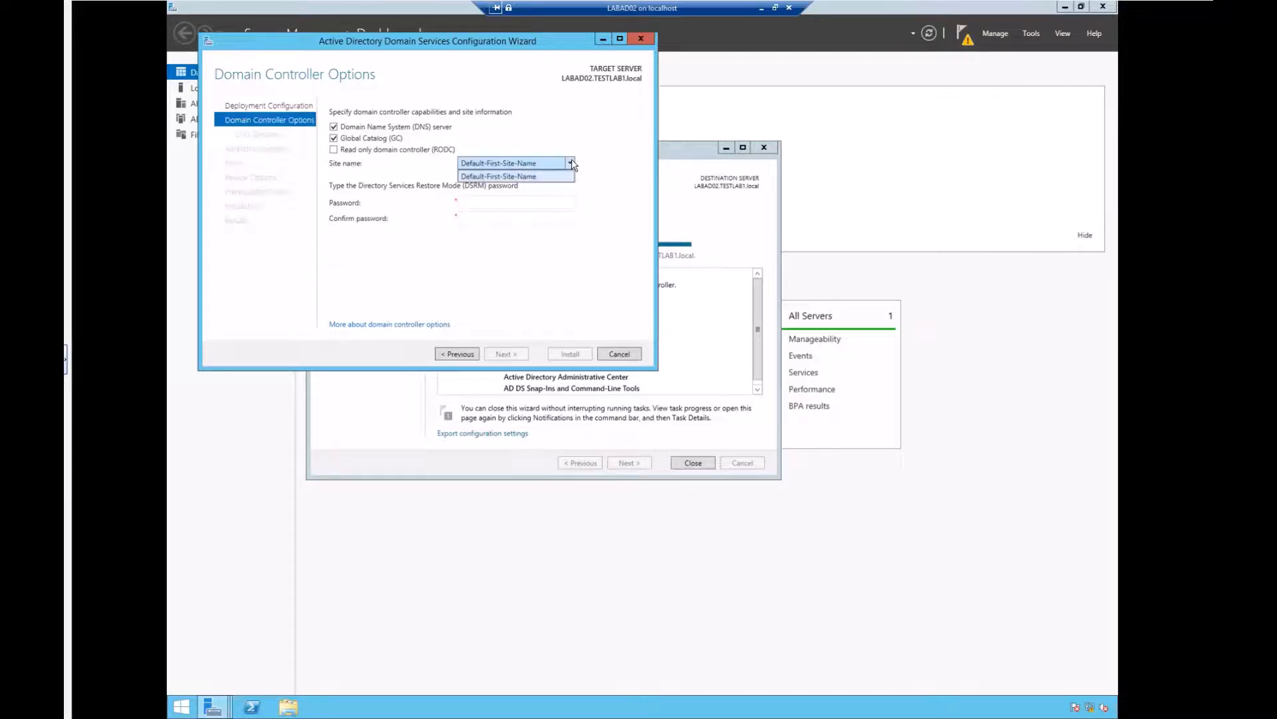
click(518, 164)
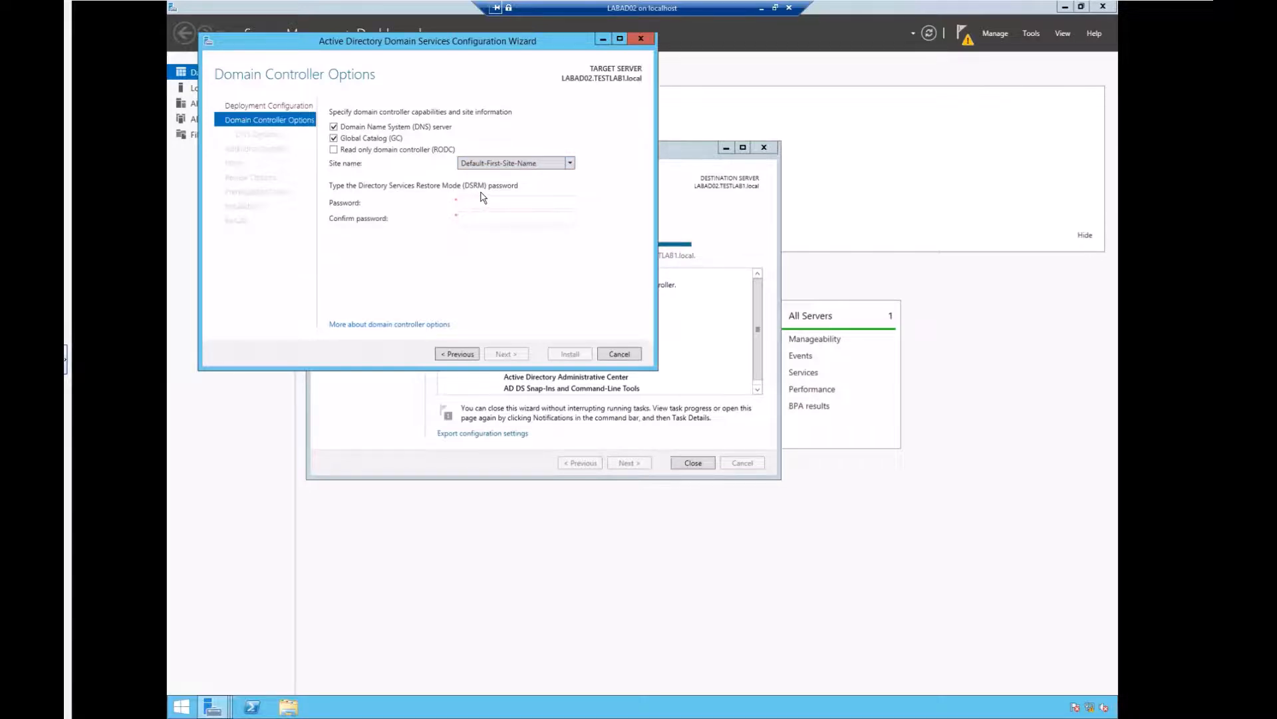
click(496, 206)
text(P@ssw0rd1234P@ssw0rd1234)
click(503, 354)
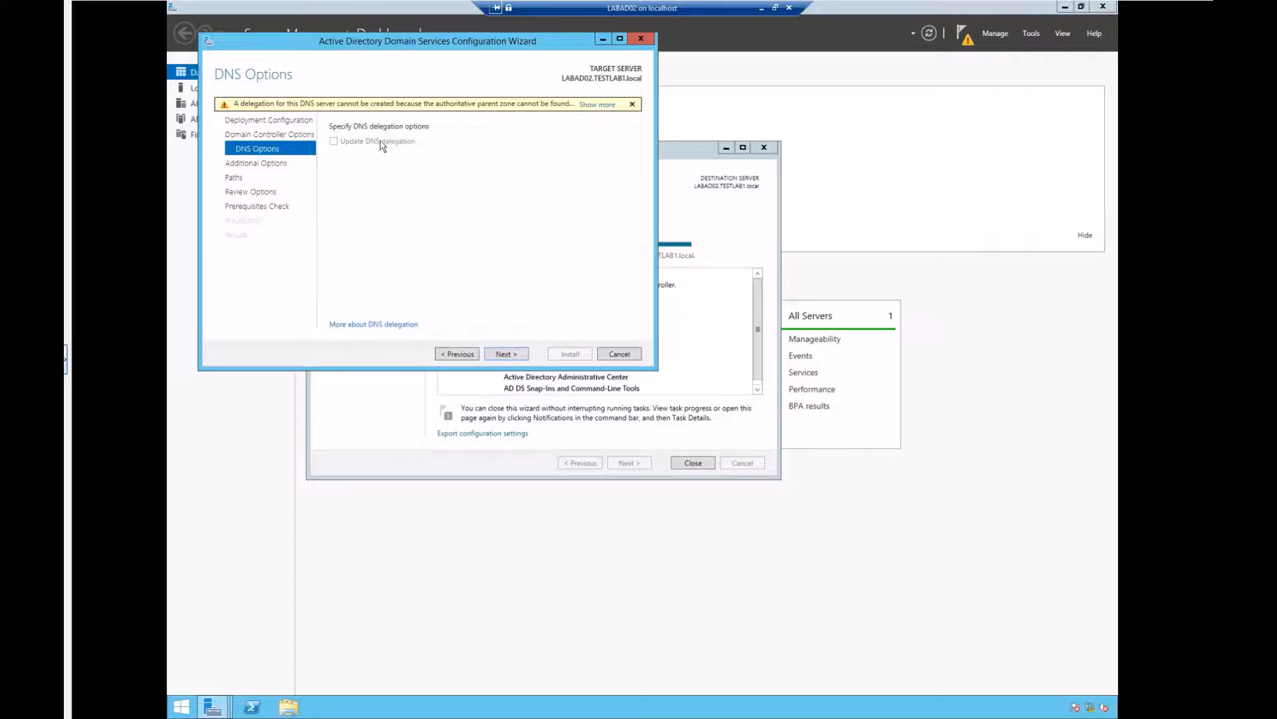
Step: Pass DNS Options without delegation and keep replication from 'Any domain controller'
click(500, 354)
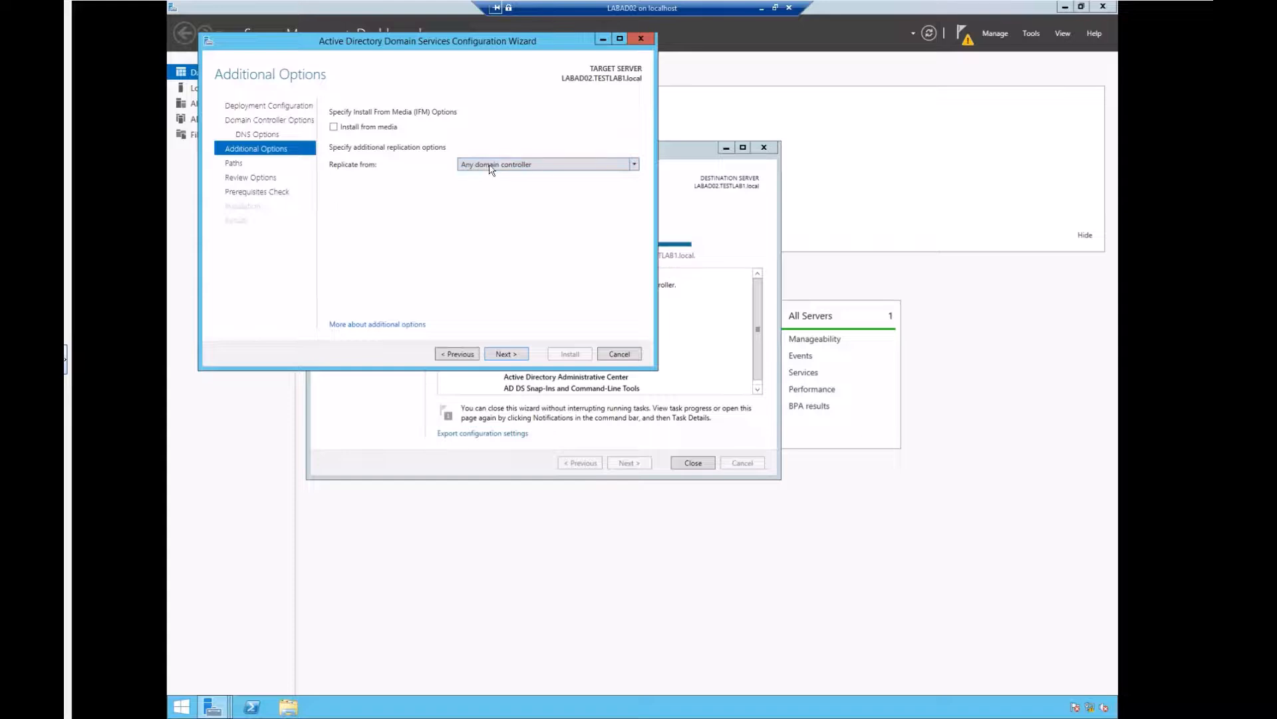
click(511, 167)
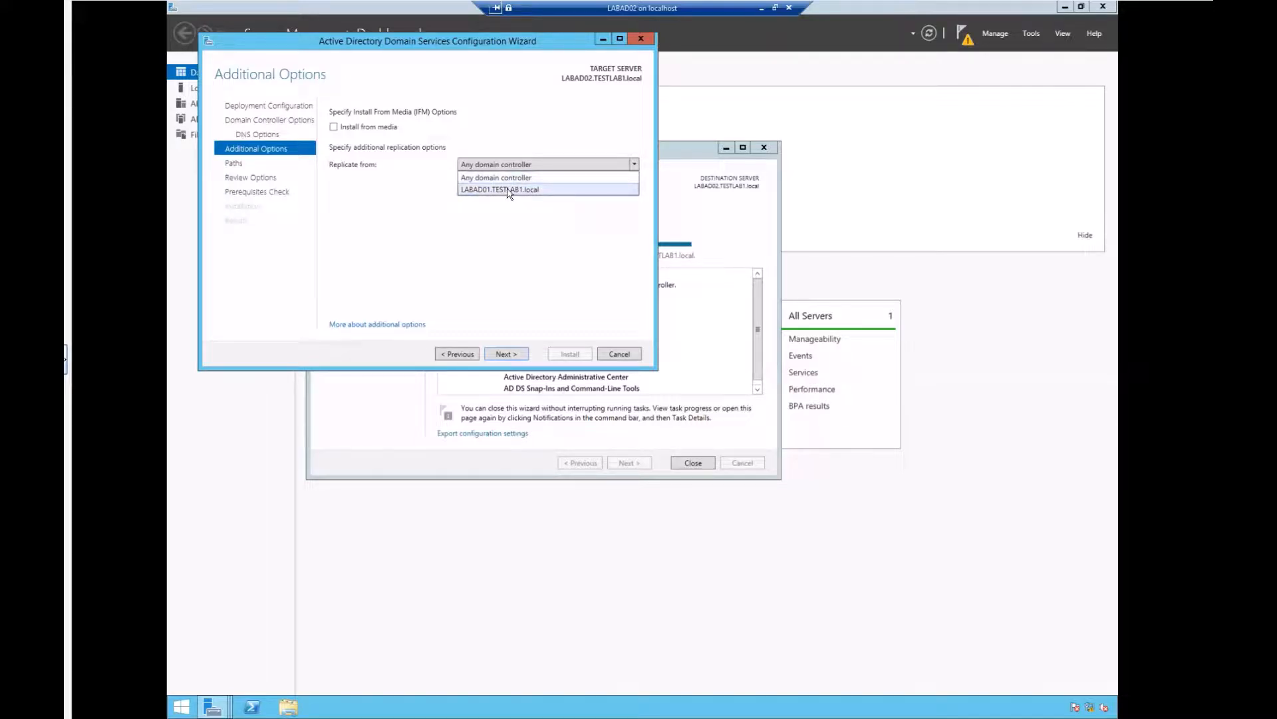
click(524, 226)
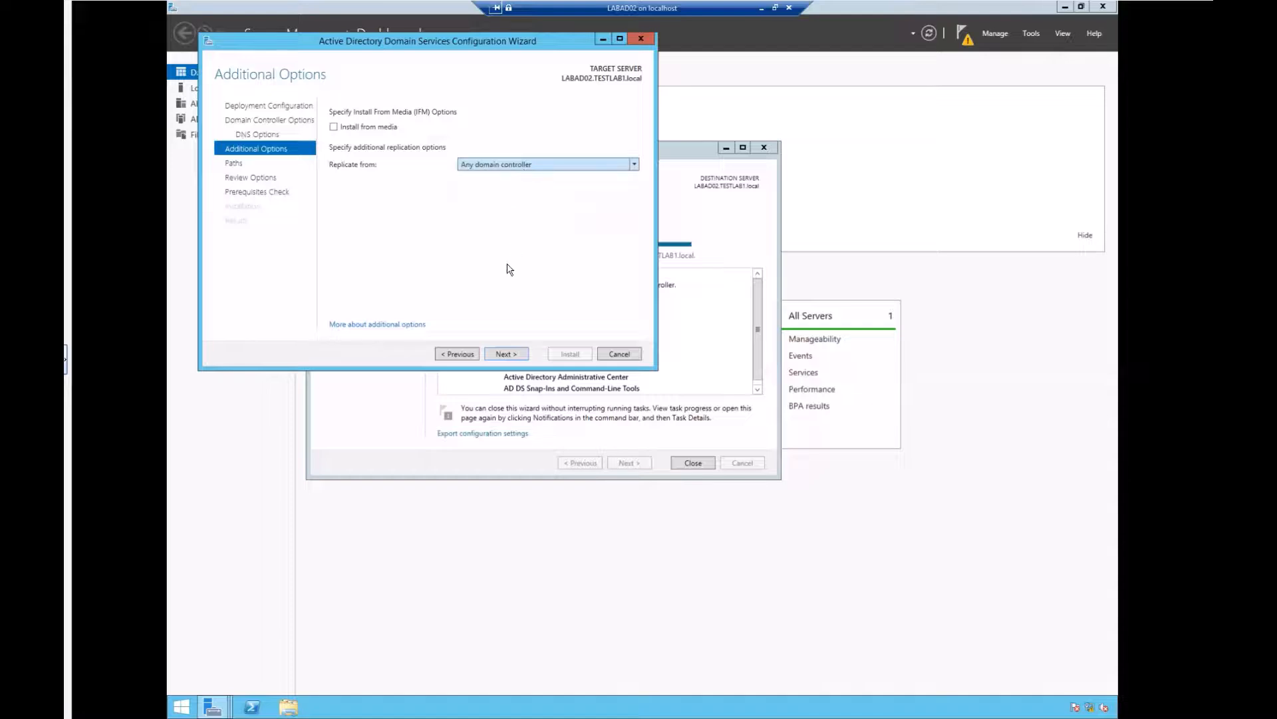
Step: Accept the default NTDS and SYSVOL paths, review the options, and proceed to the prerequisites check
click(506, 355)
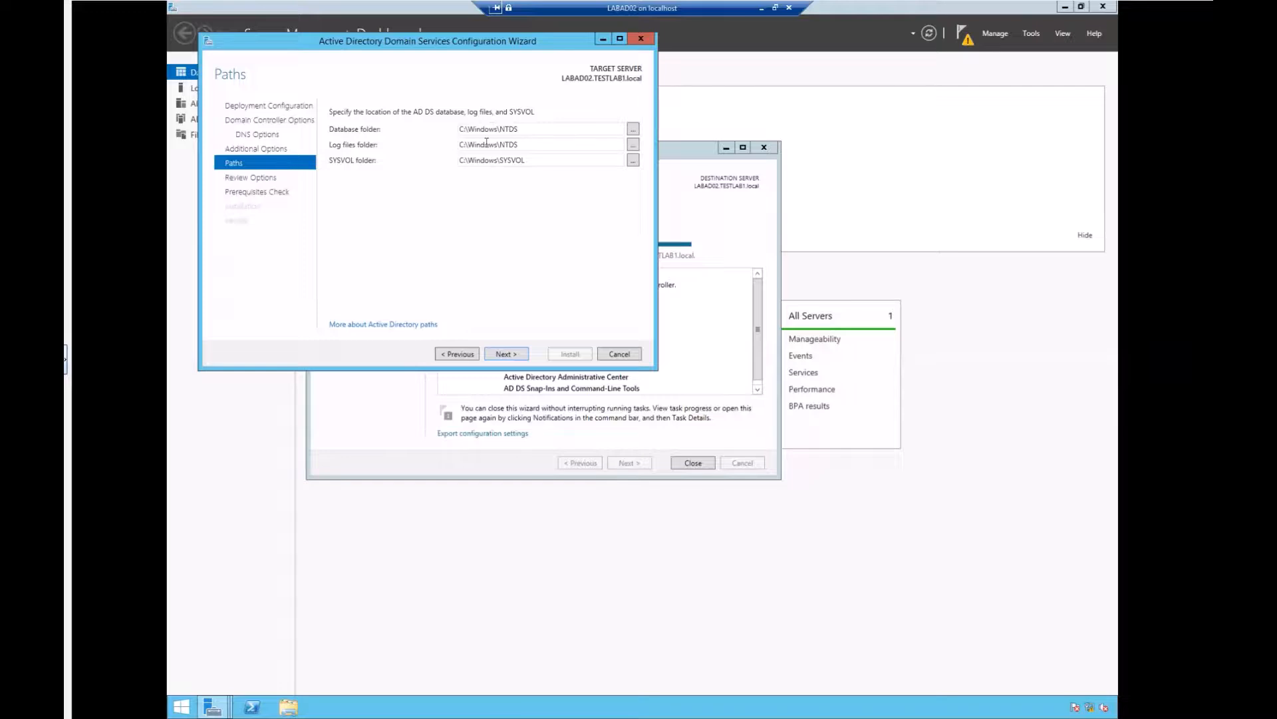
click(505, 355)
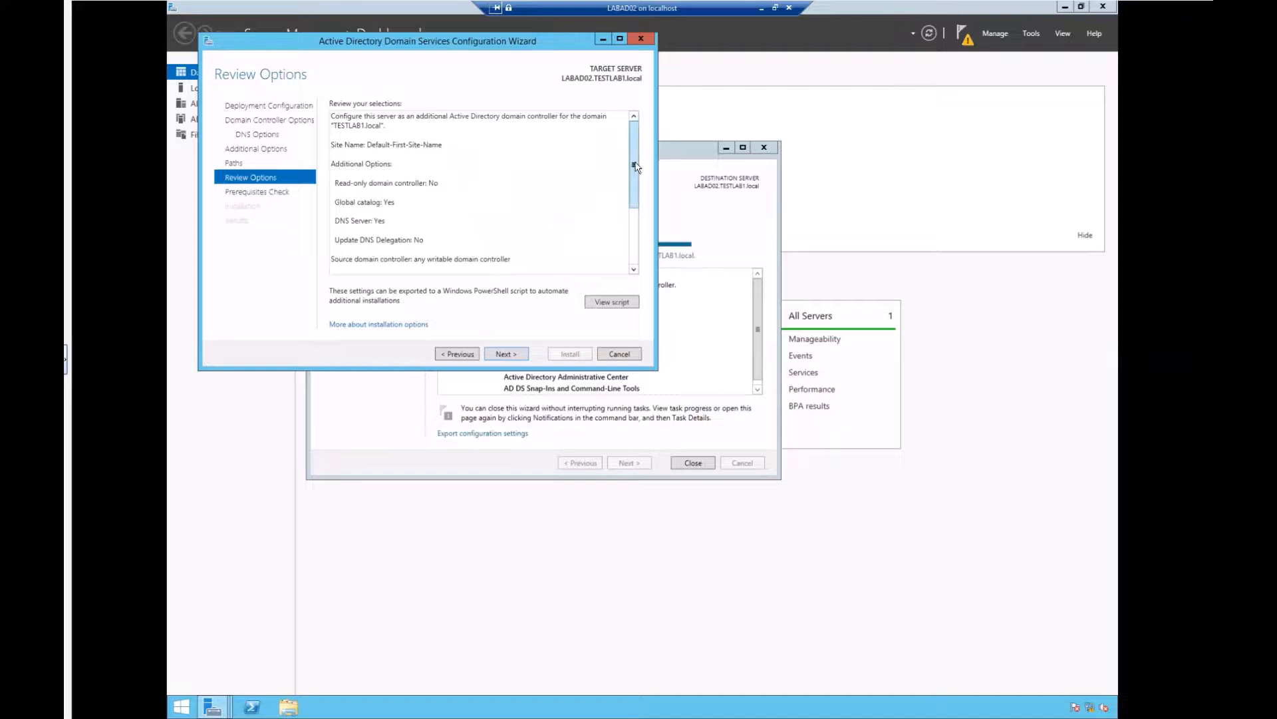
click(635, 236)
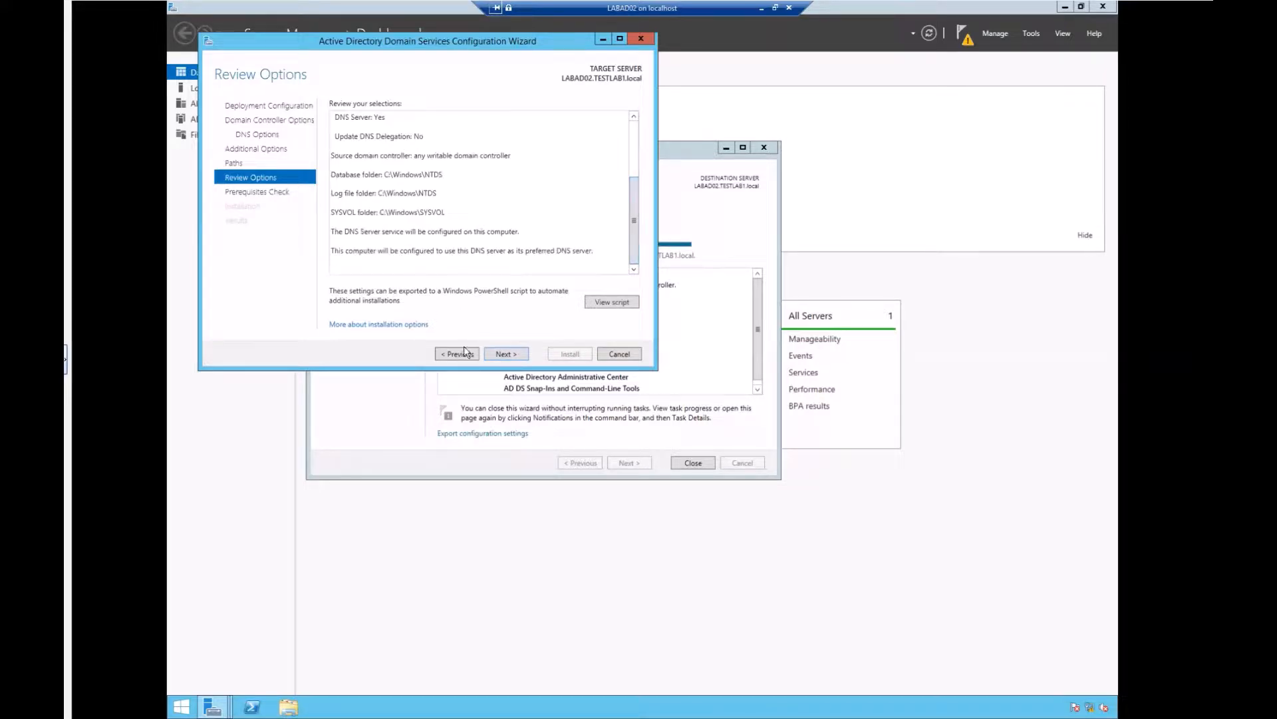
click(505, 354)
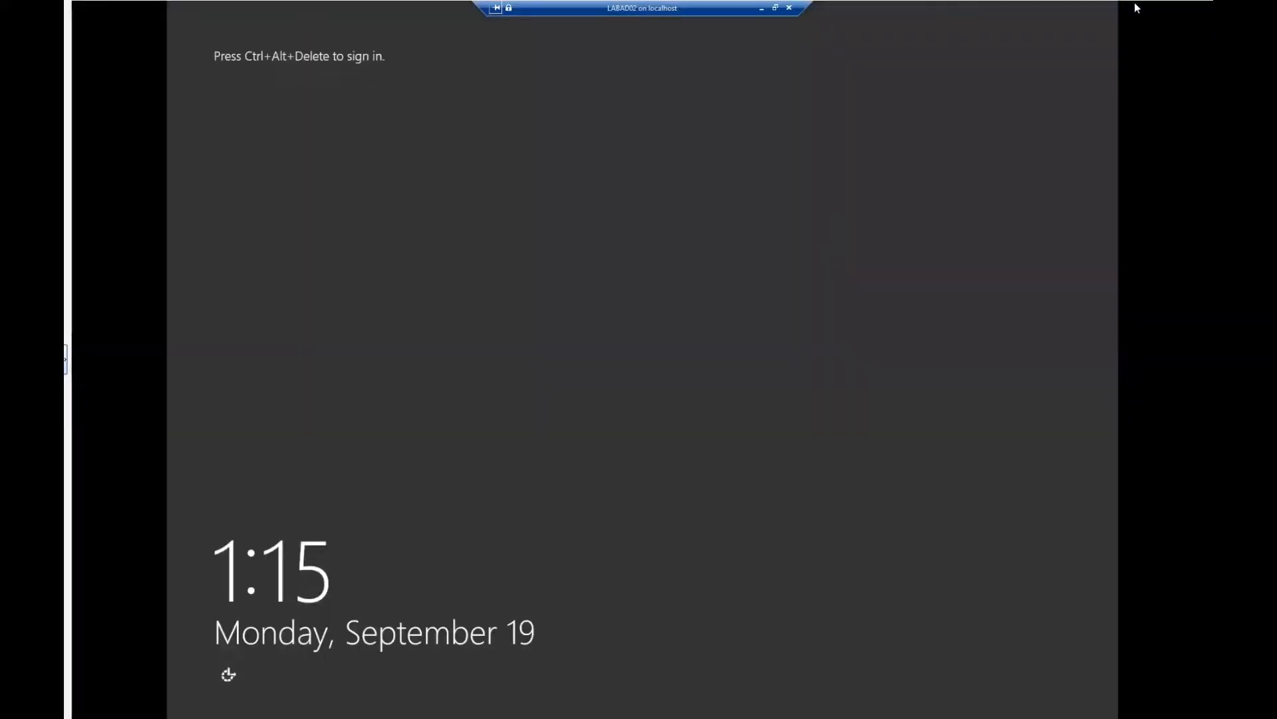
Step: At the sign-in screen, submit the TESTLAB1\Administrator account password
key(ctrl+alt+End)
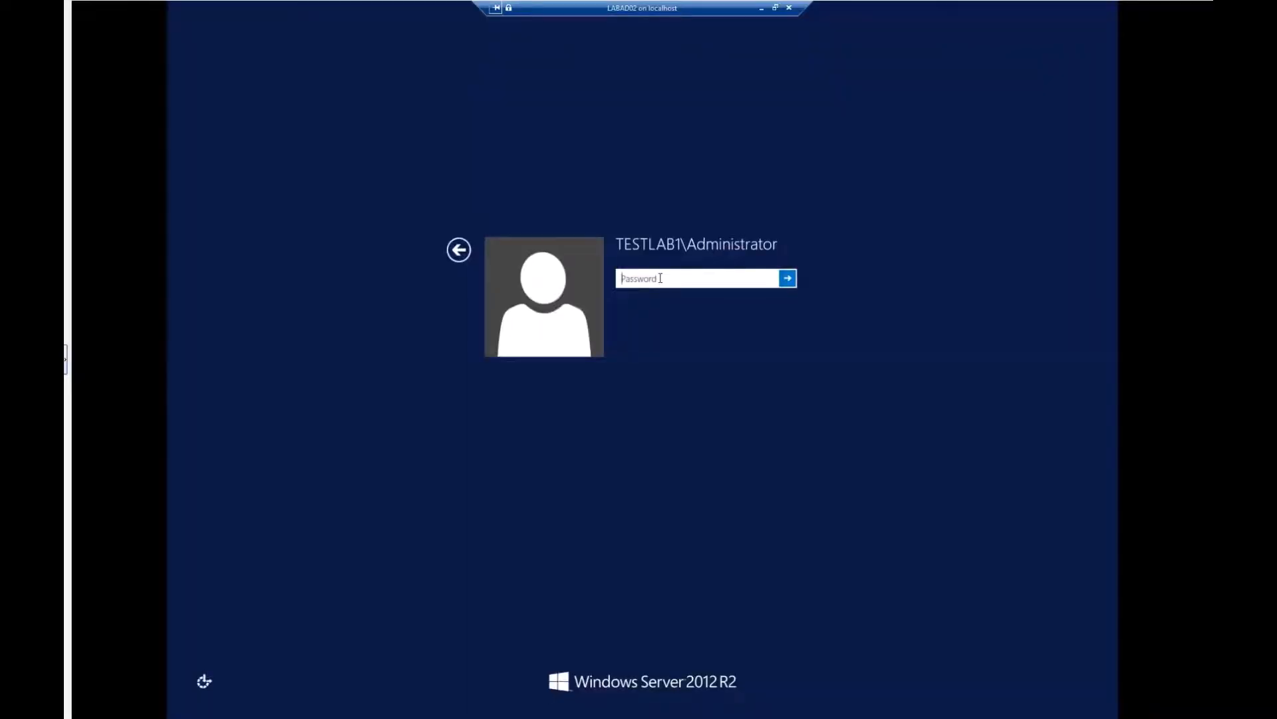
text(•••••••••••)
key(Return)
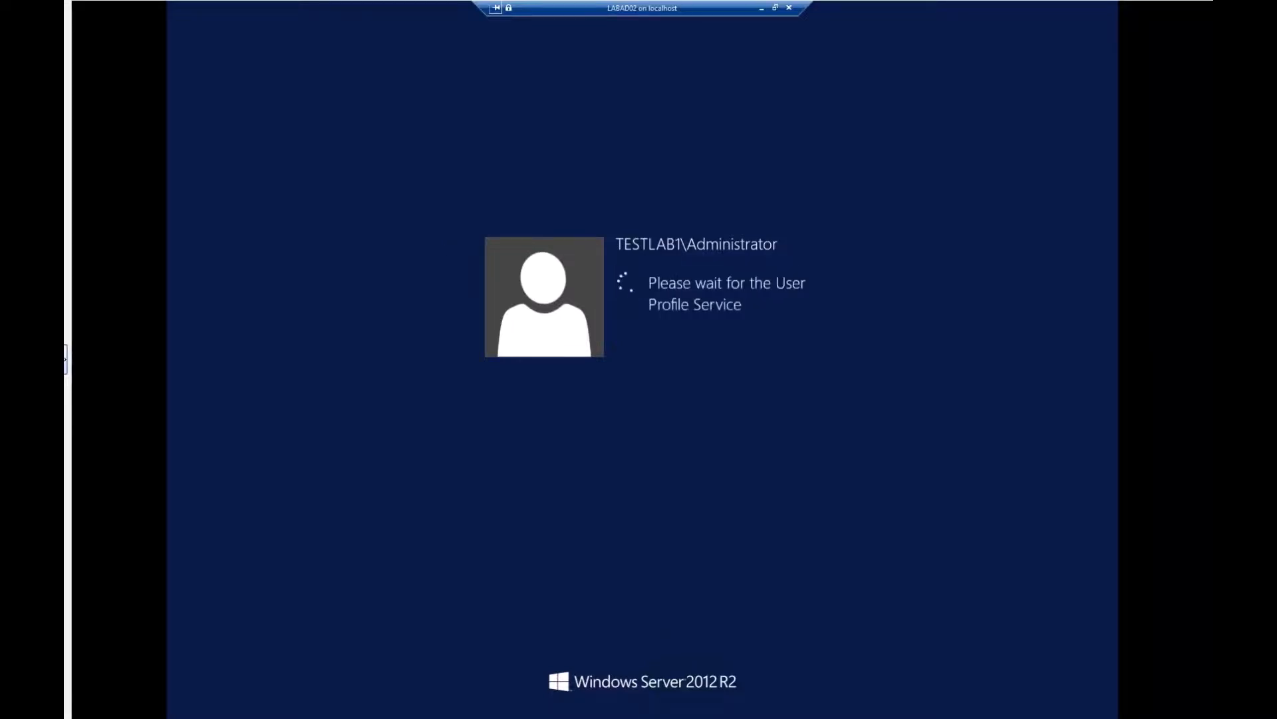
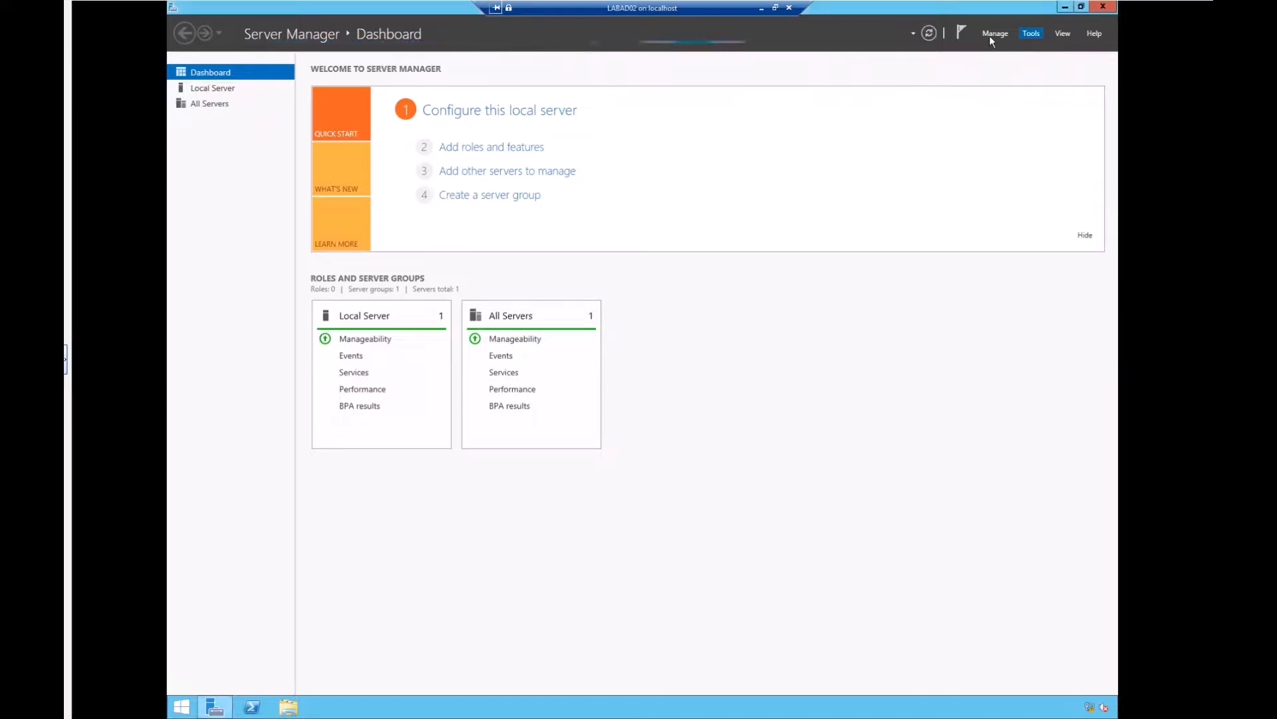
Step: Launch Active Directory Users and Computers from Server Manager's Tools menu
click(1031, 35)
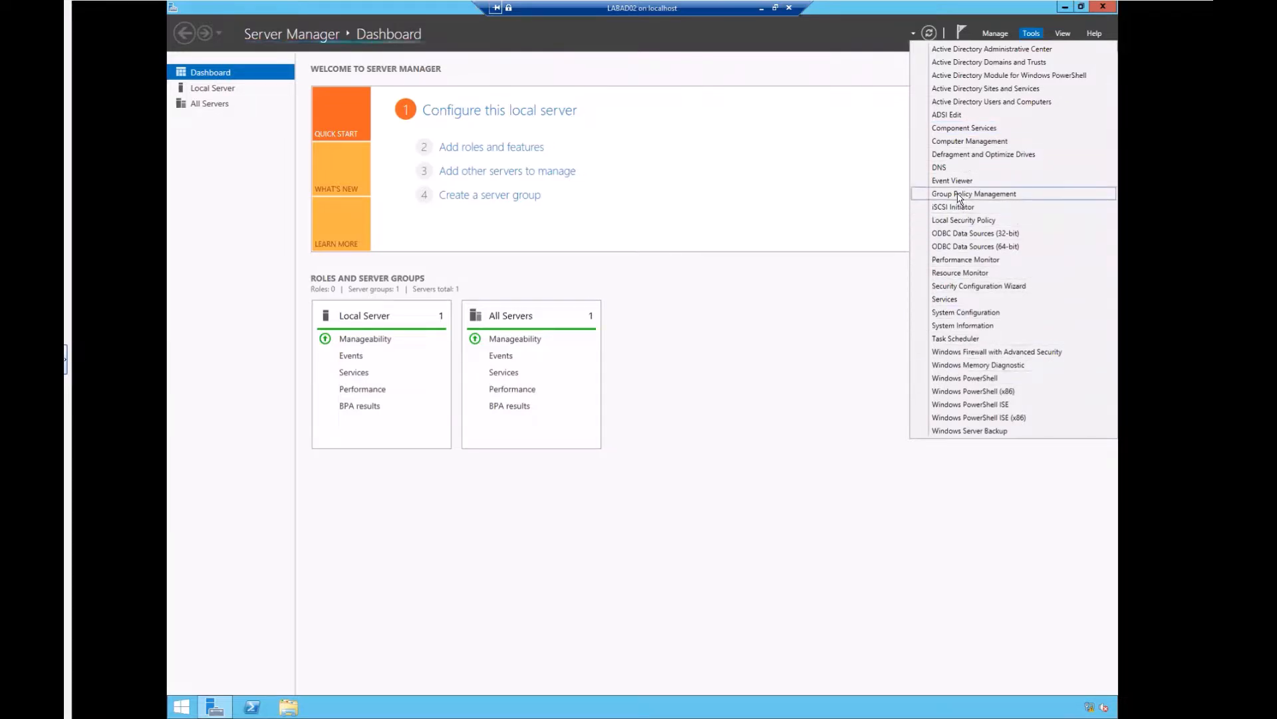
click(959, 101)
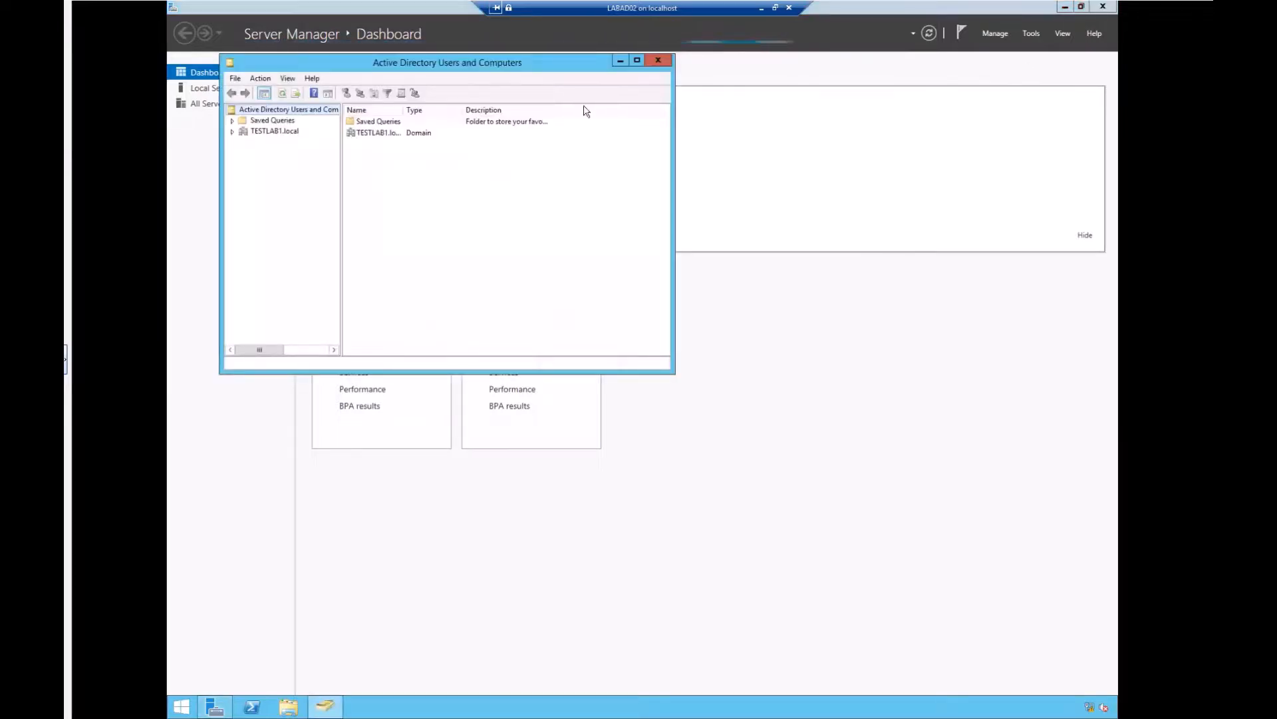
Step: List TESTLAB1.local's Domain Controllers, LABAD01 and LABAD02, and open LABAD02's Properties
click(233, 131)
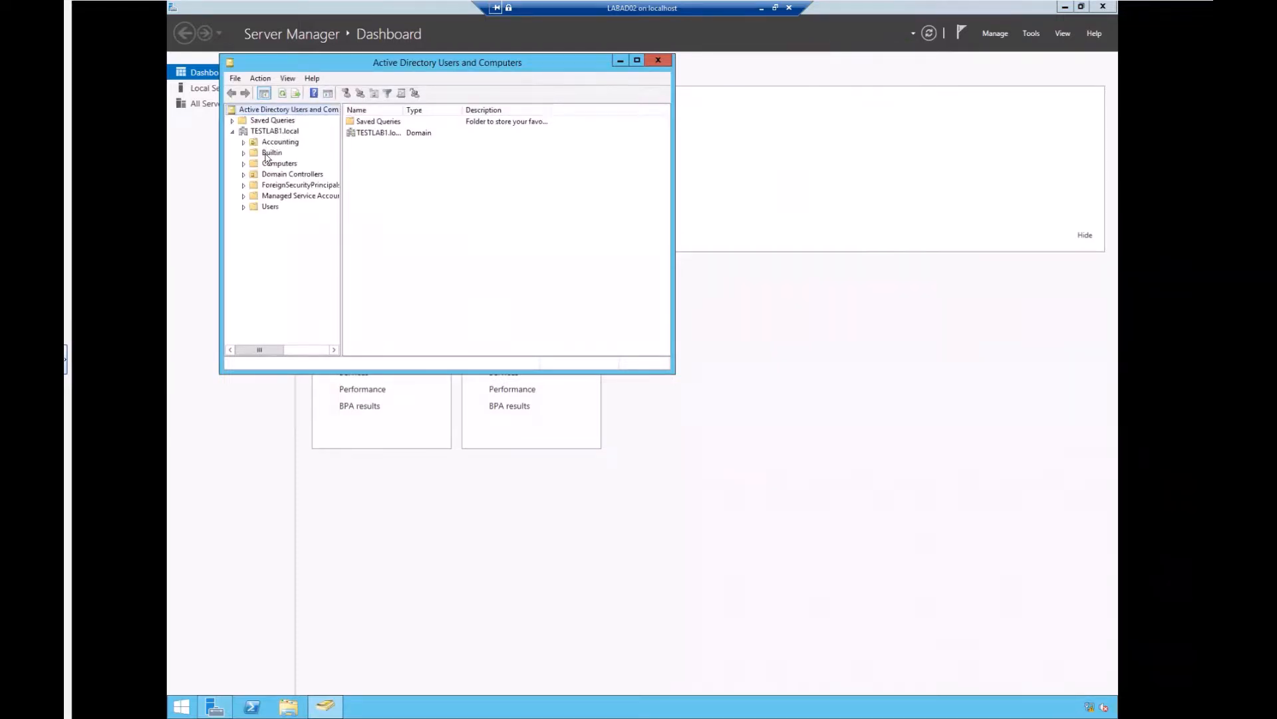
click(284, 175)
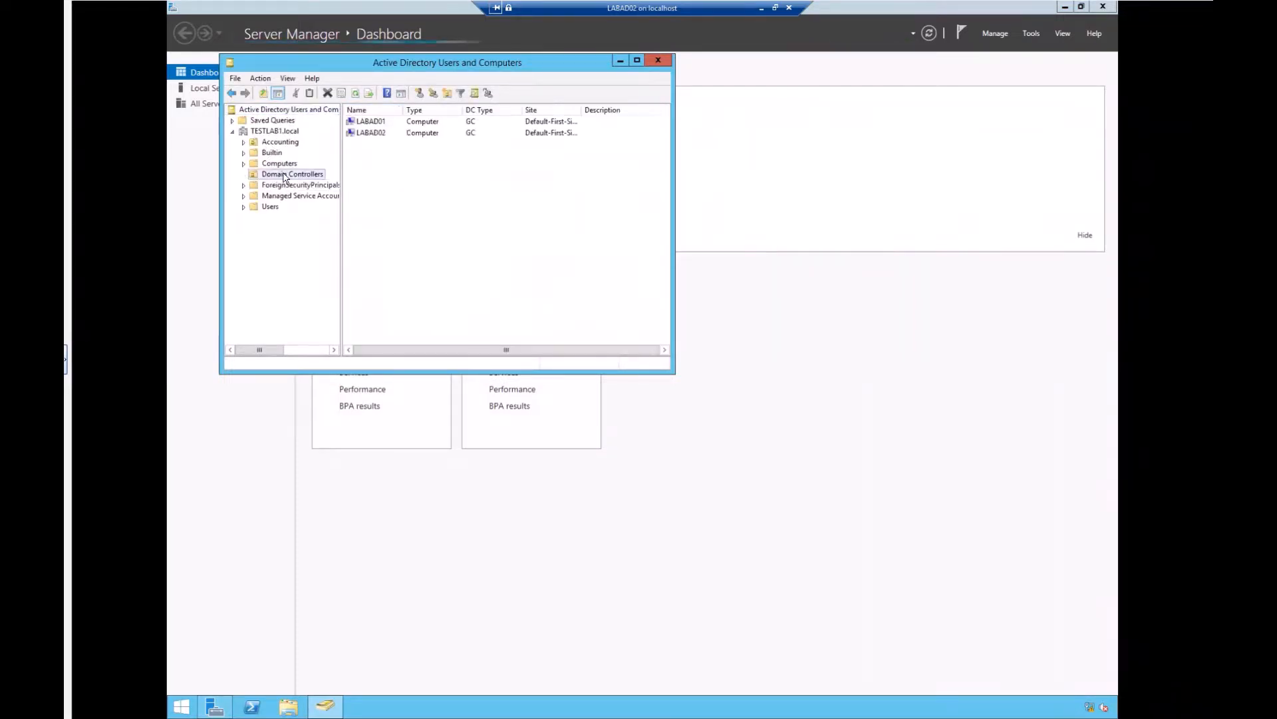
click(380, 134)
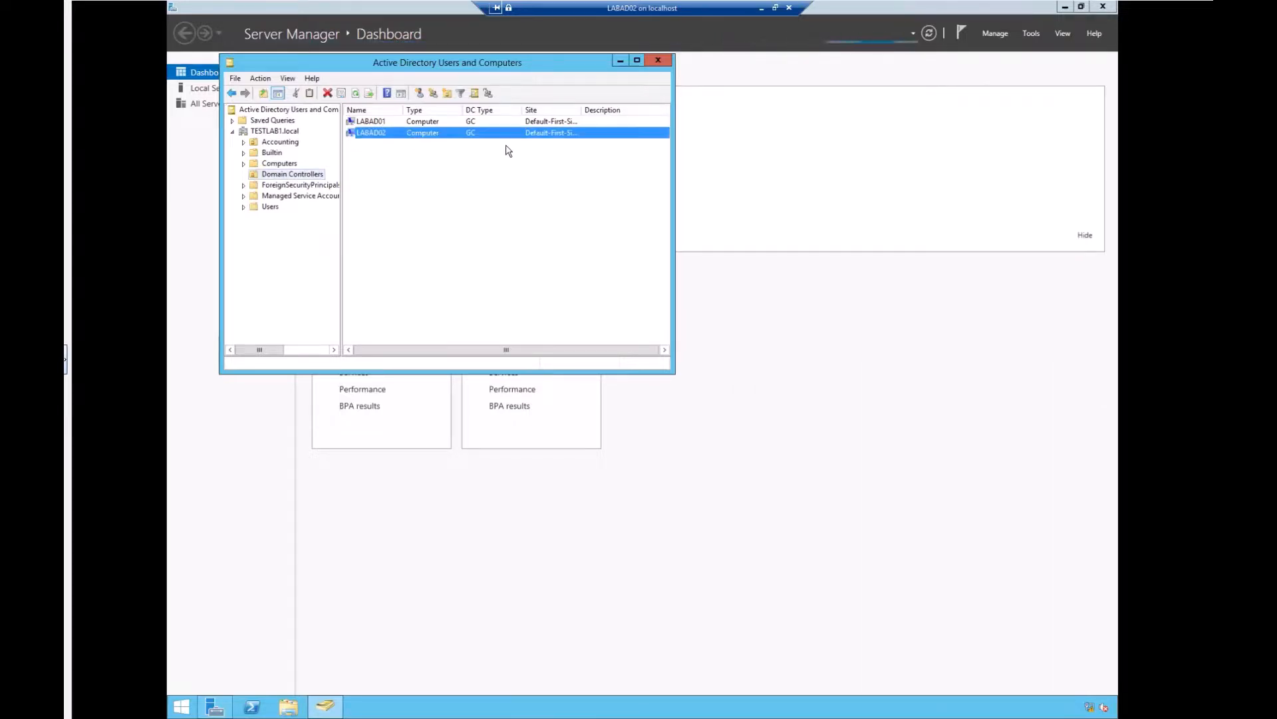
right_click(392, 133)
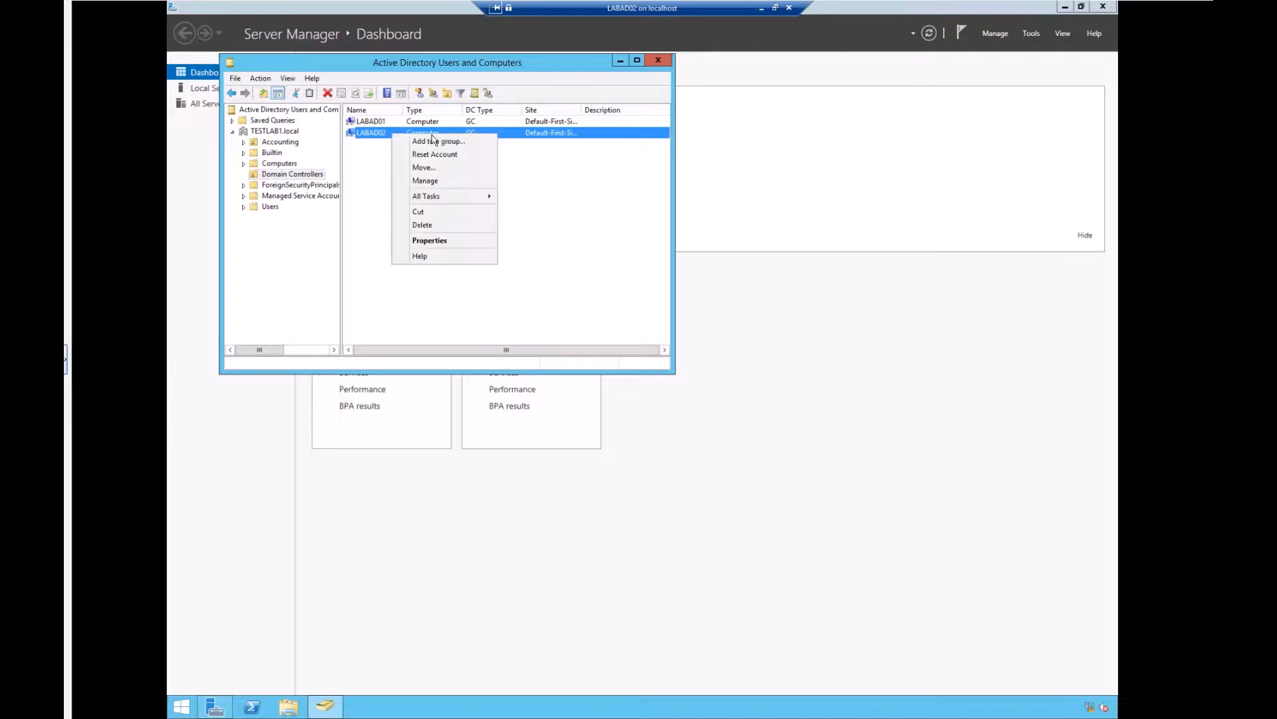
click(429, 243)
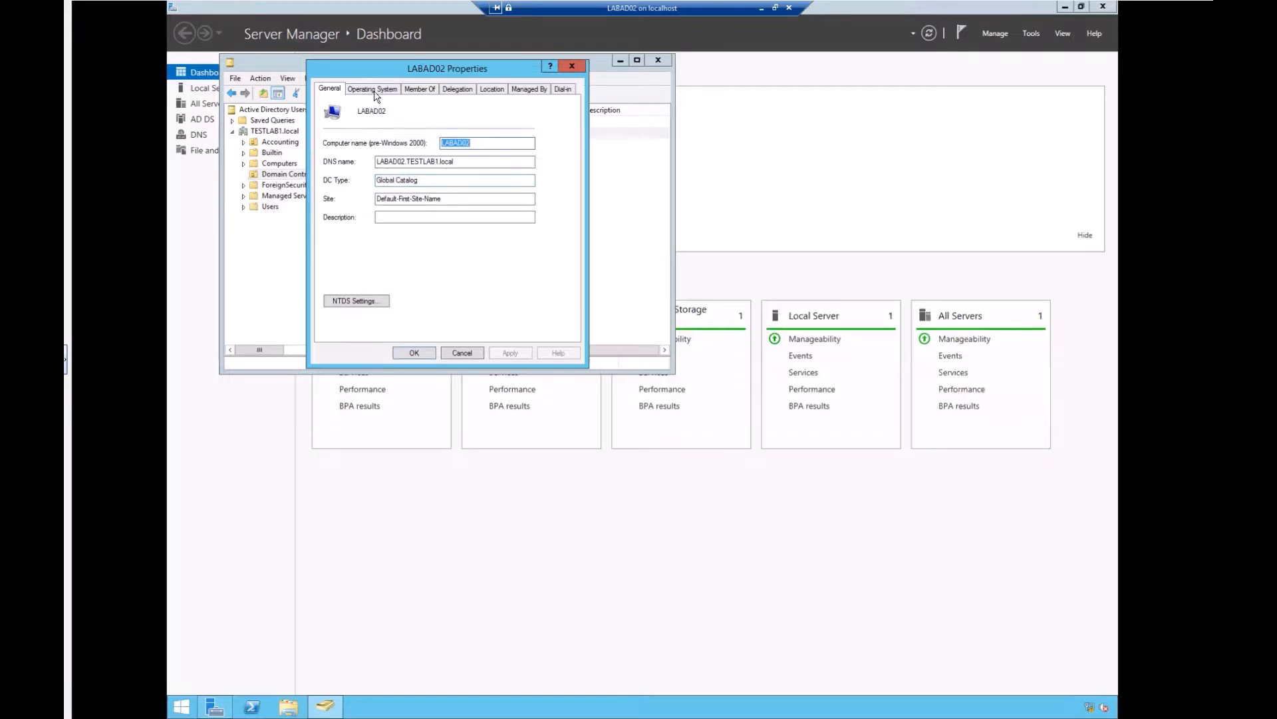
Step: Inspect LABAD02's Operating System, Member Of, Delegation and Location tabs
click(374, 90)
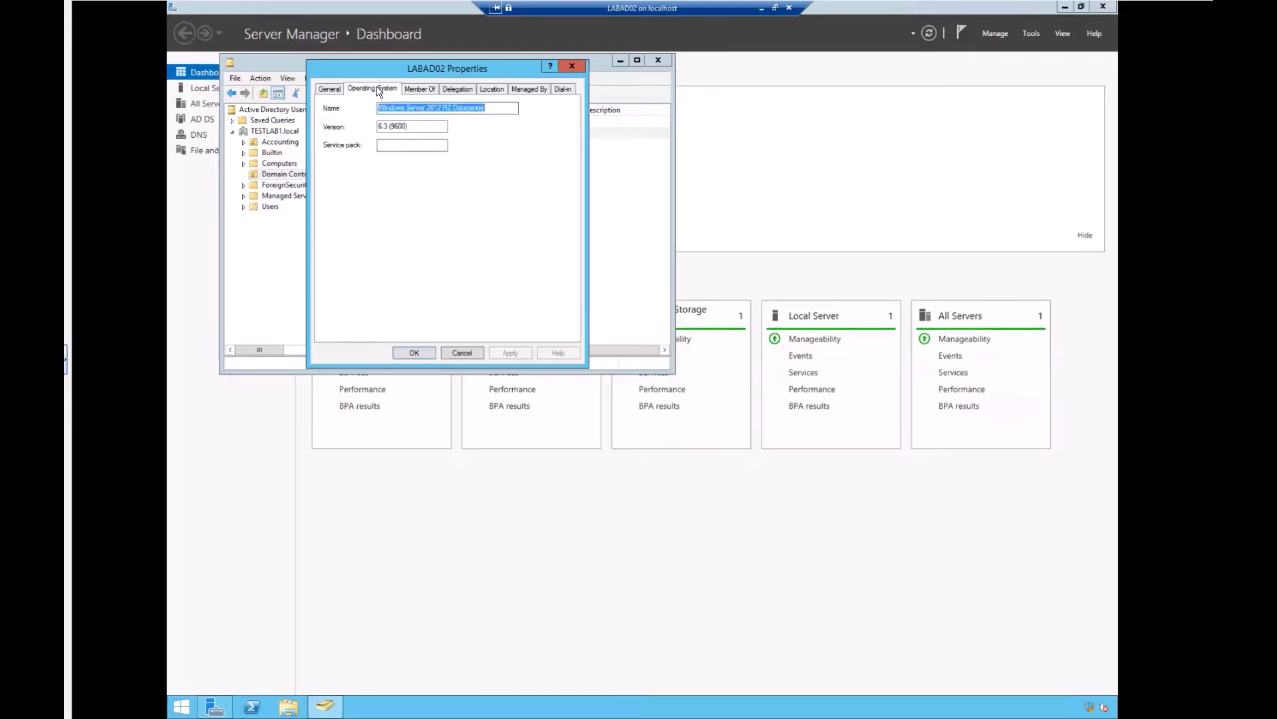
click(427, 89)
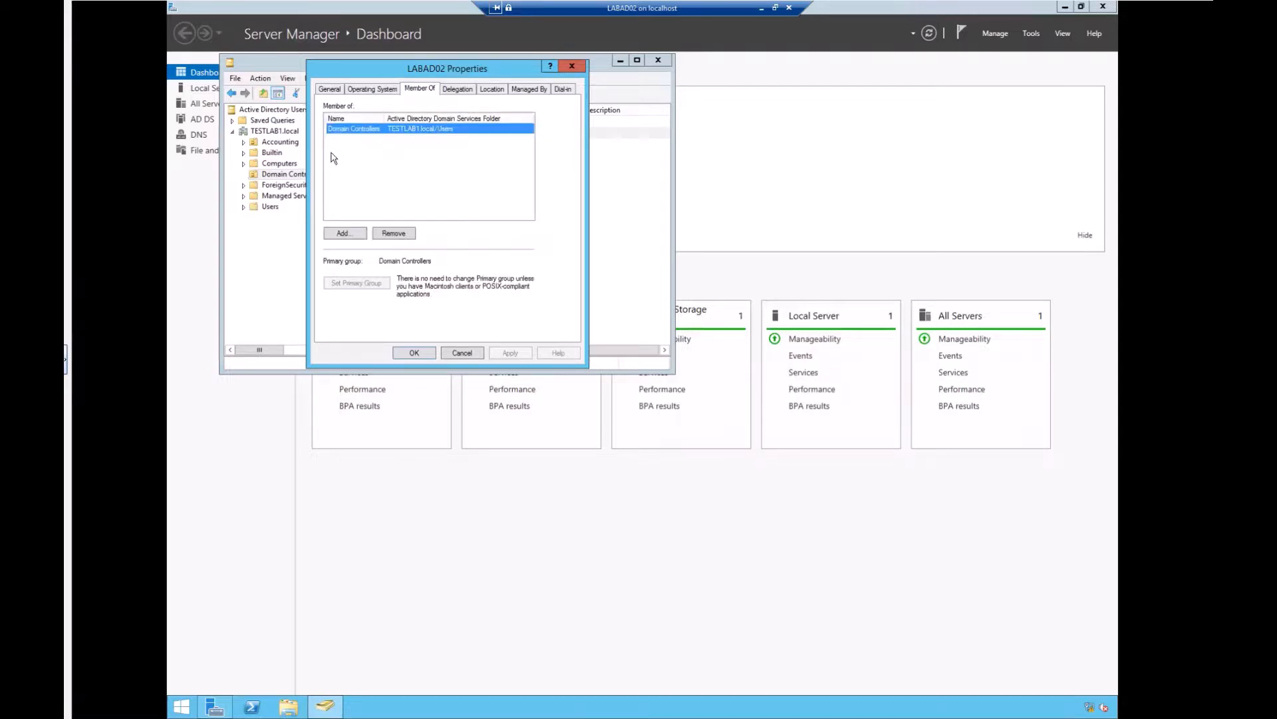
click(465, 91)
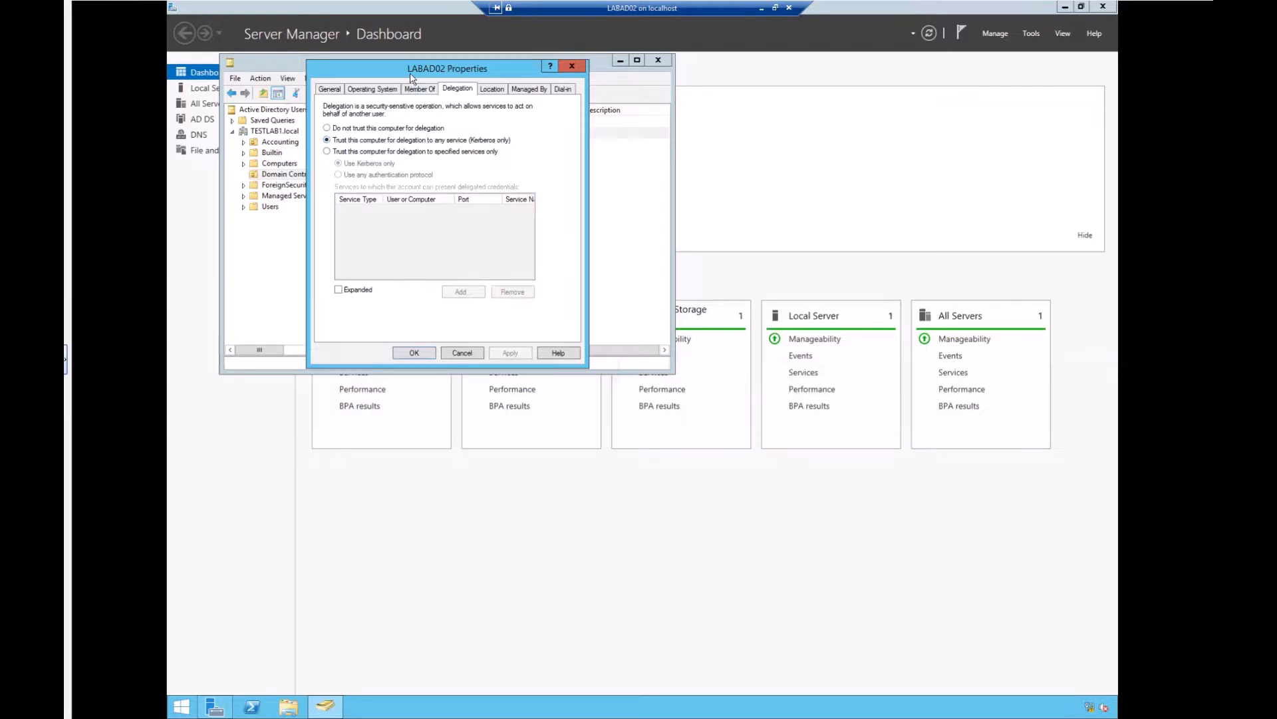
drag(657, 110, 656, 108)
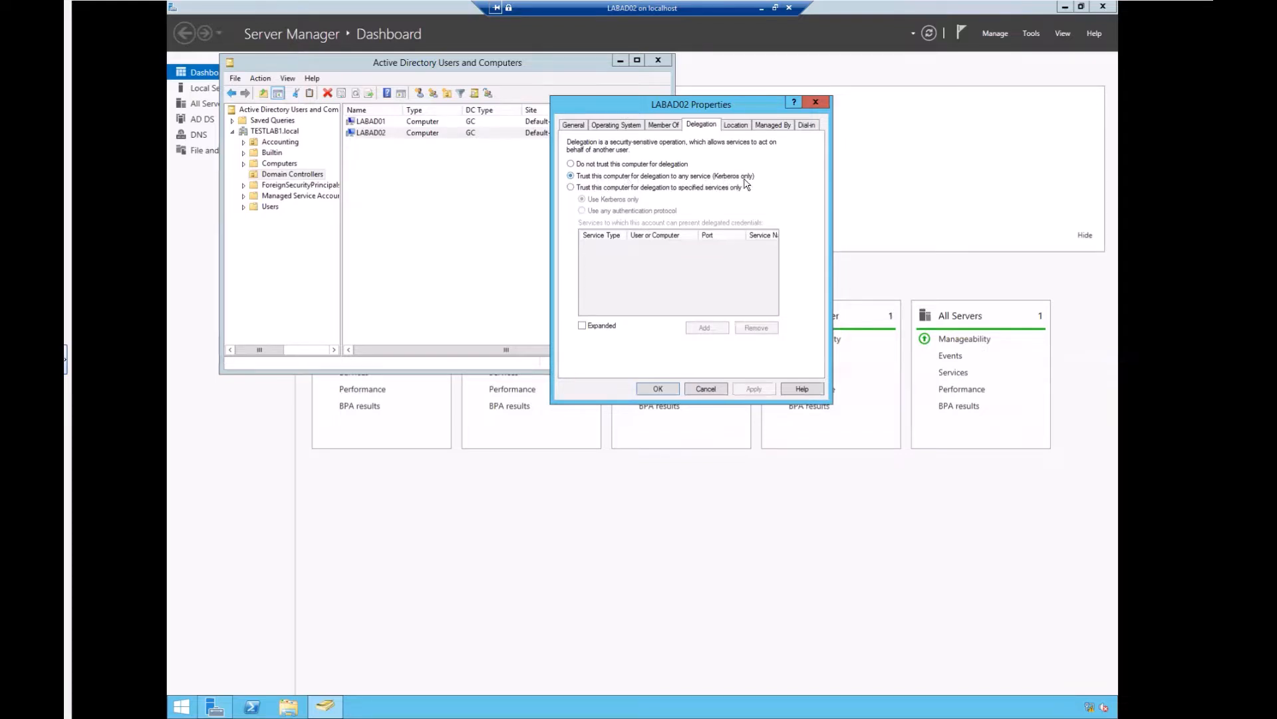
click(736, 129)
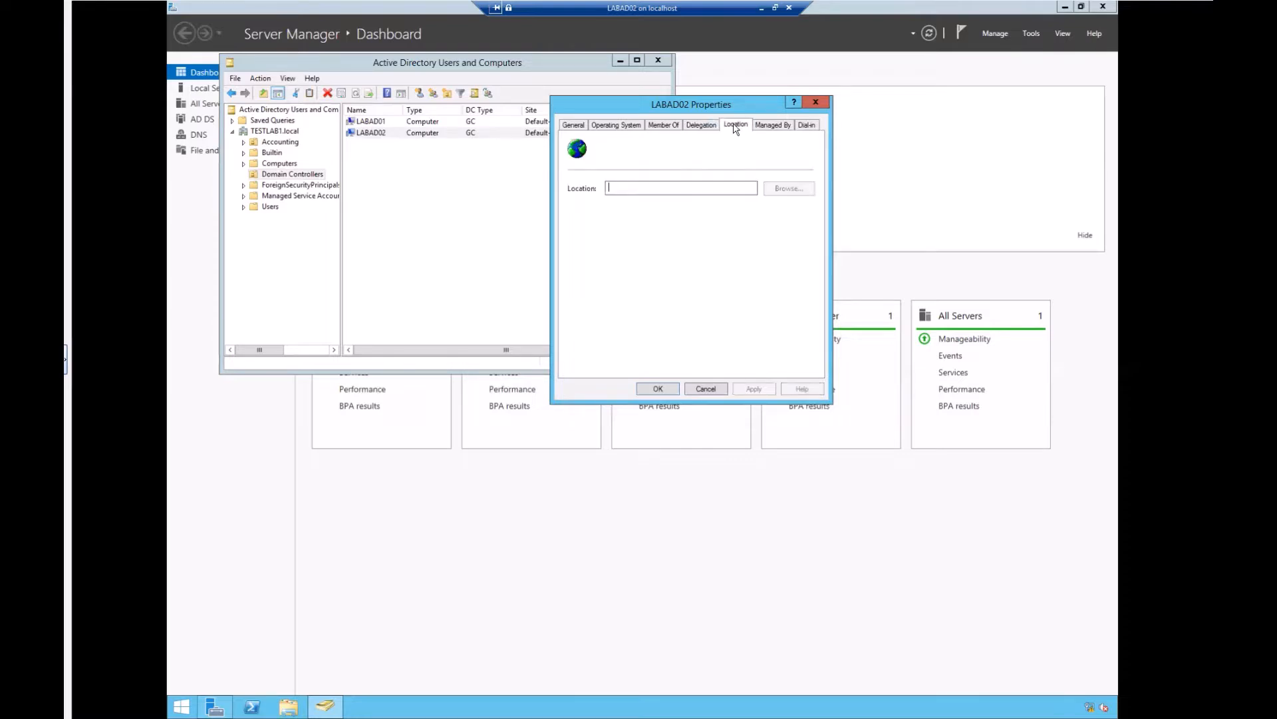
Step: Check LABAD02's Managed By and Dial-in tabs, then close Properties without changes
click(618, 189)
click(775, 127)
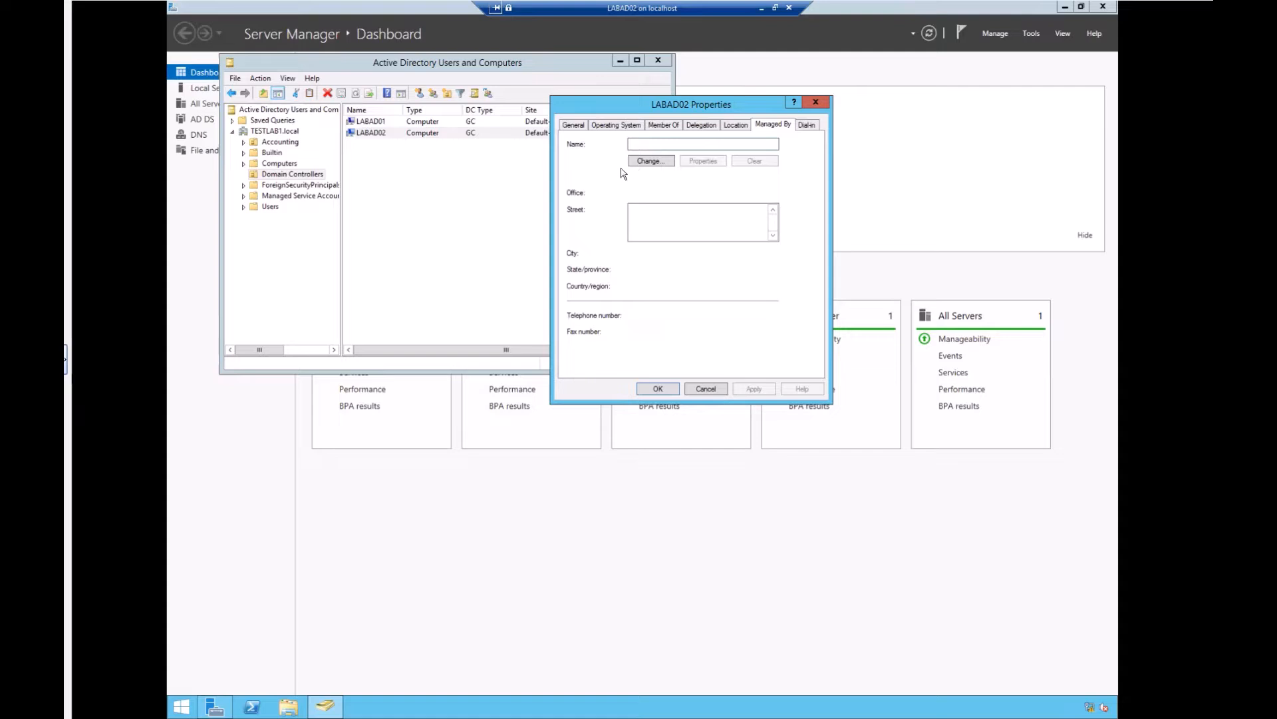
click(806, 124)
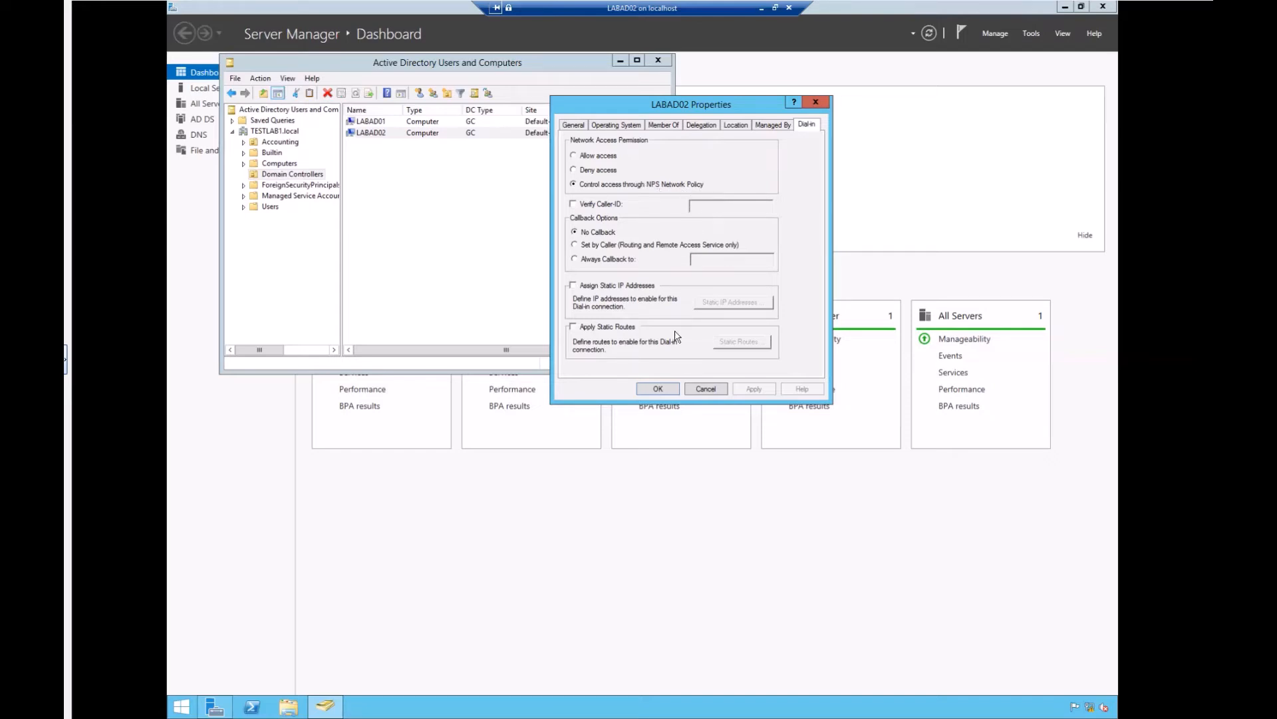
click(706, 389)
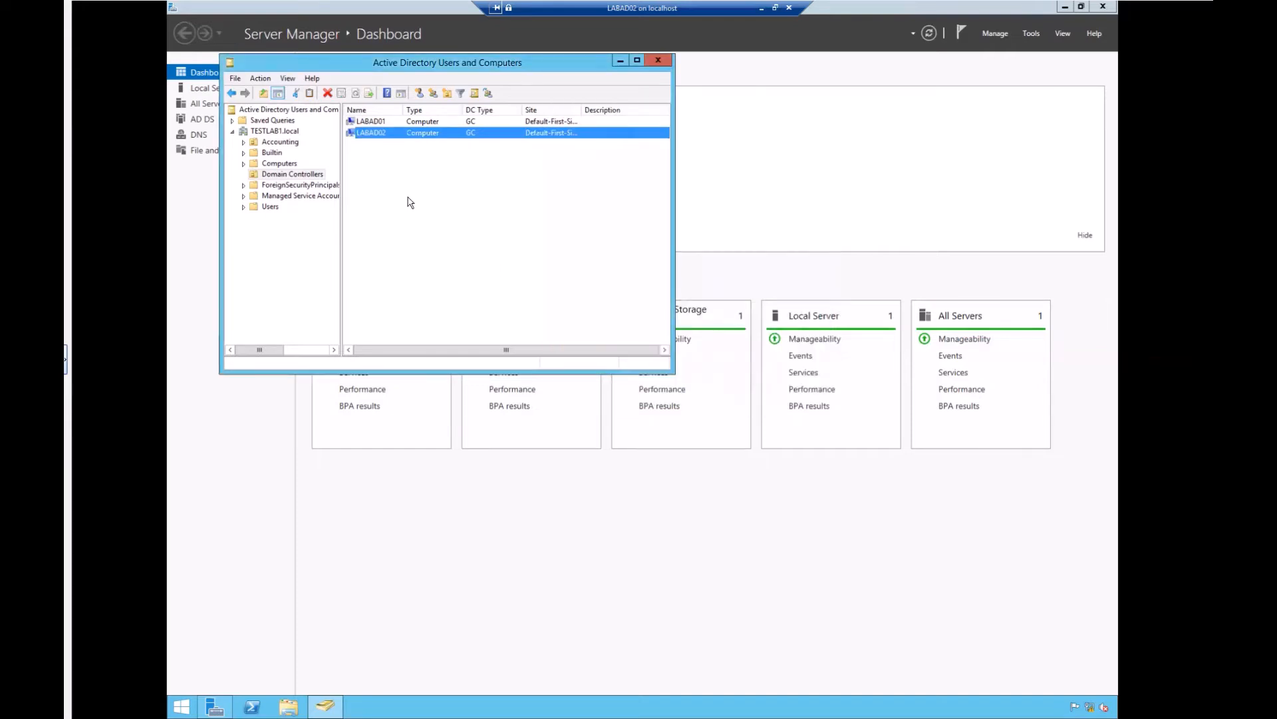
Step: Select the TESTLAB1.local domain, showing its containers, and bring up its context menu
click(500, 203)
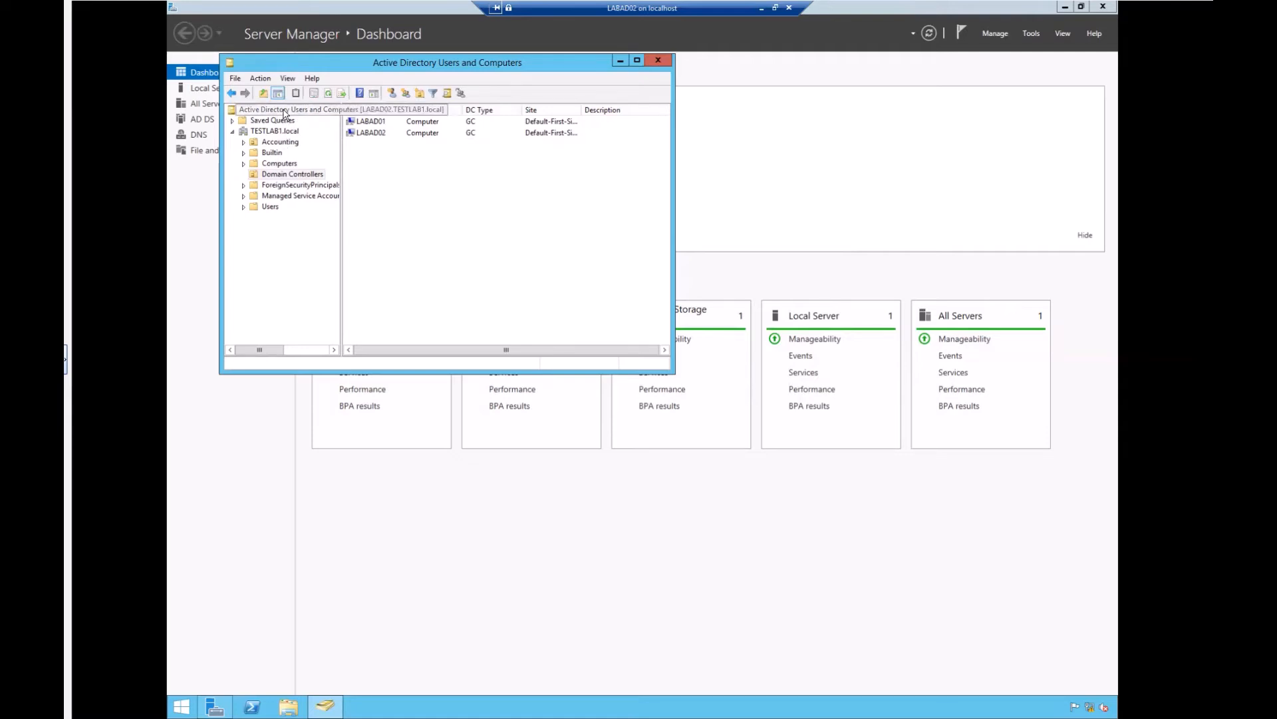
click(284, 112)
right_click(284, 111)
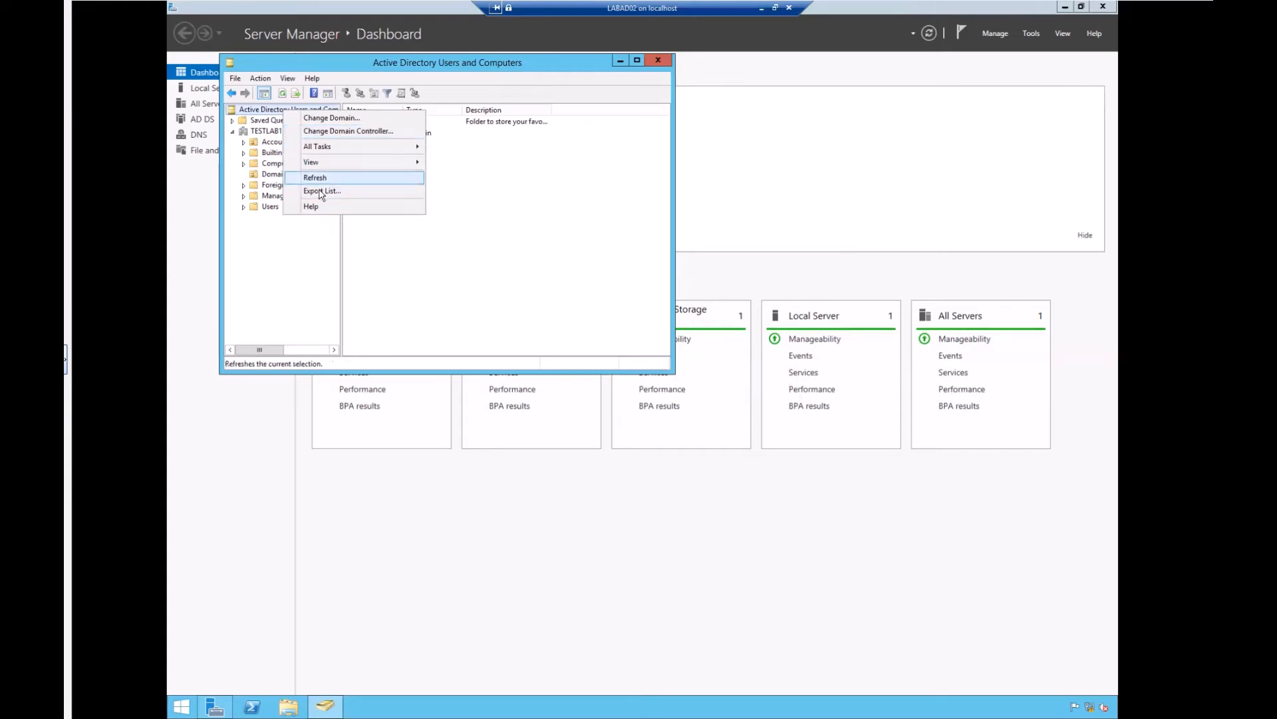
click(416, 189)
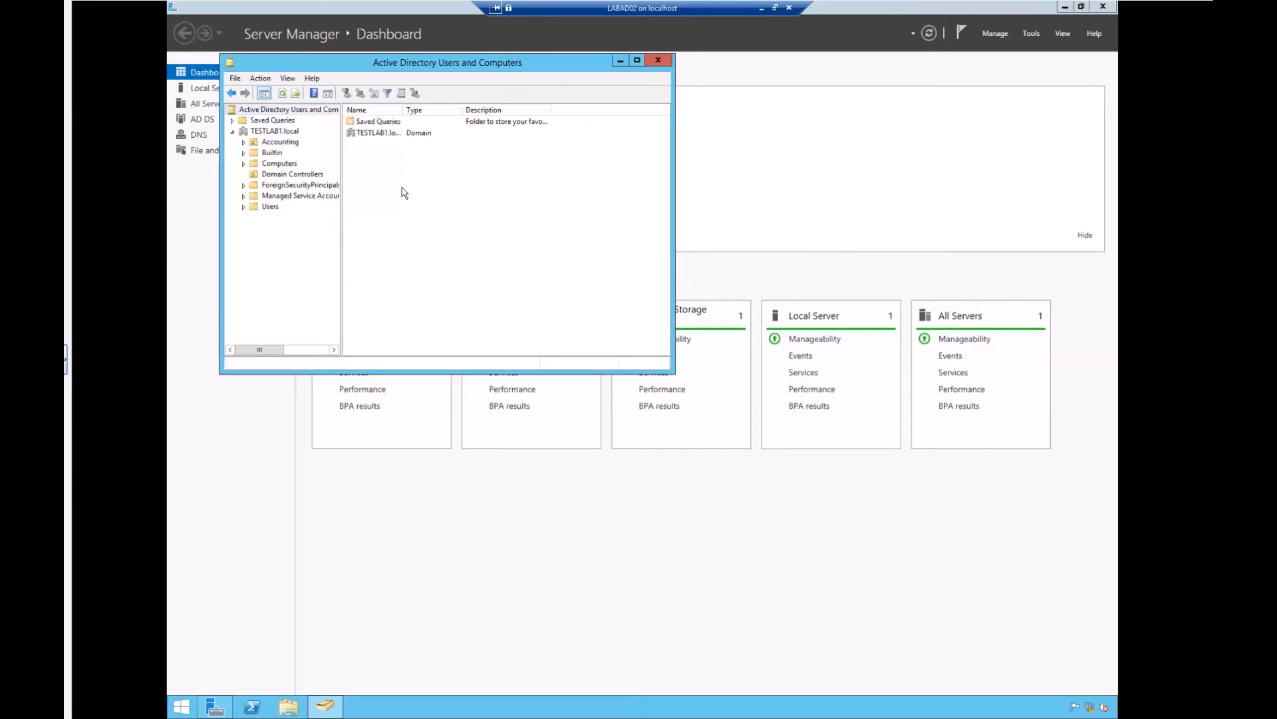
click(277, 132)
right_click(276, 132)
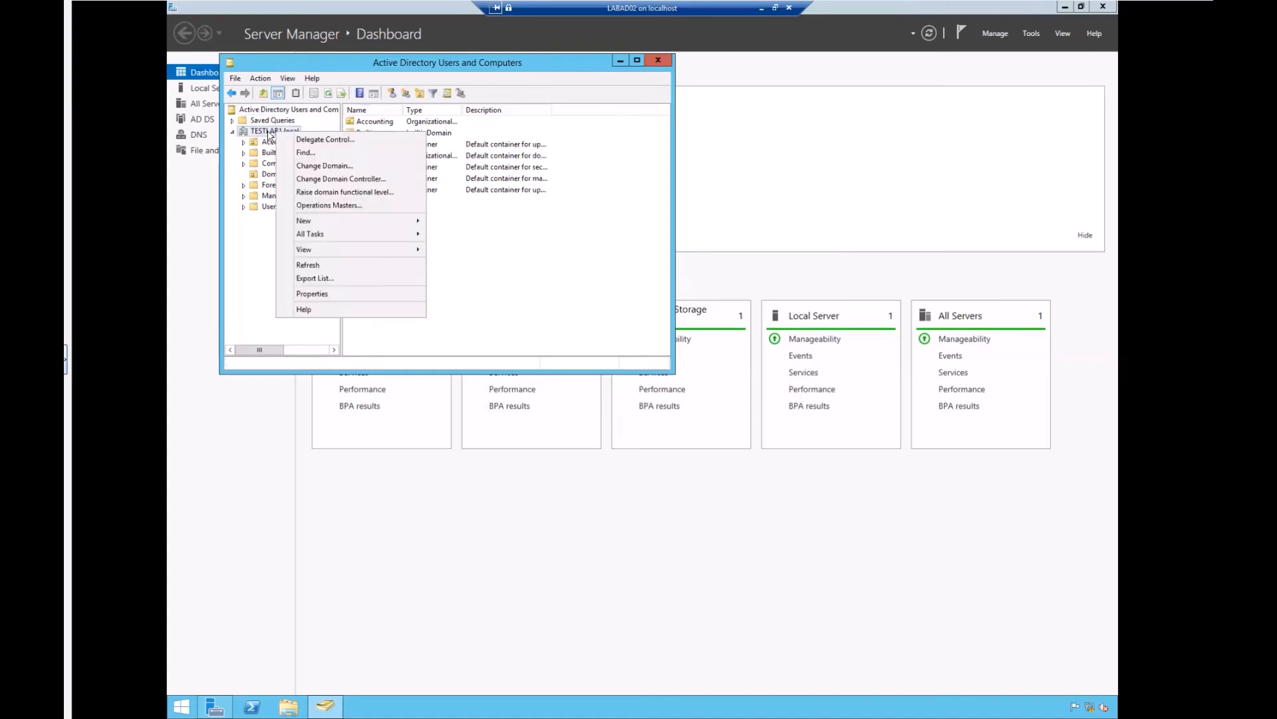
Step: Verify in Operations Masters that LABAD01 holds RID, PDC and Infrastructure roles, then close it
click(319, 206)
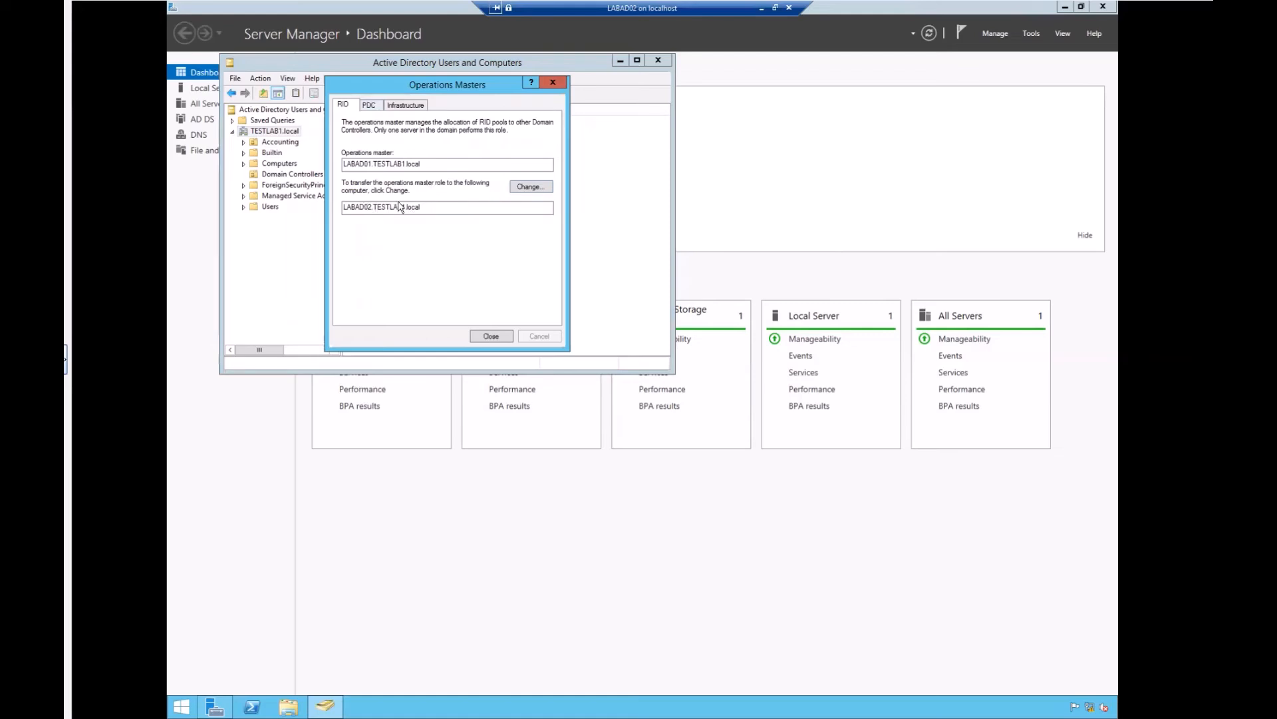
drag(426, 207, 343, 206)
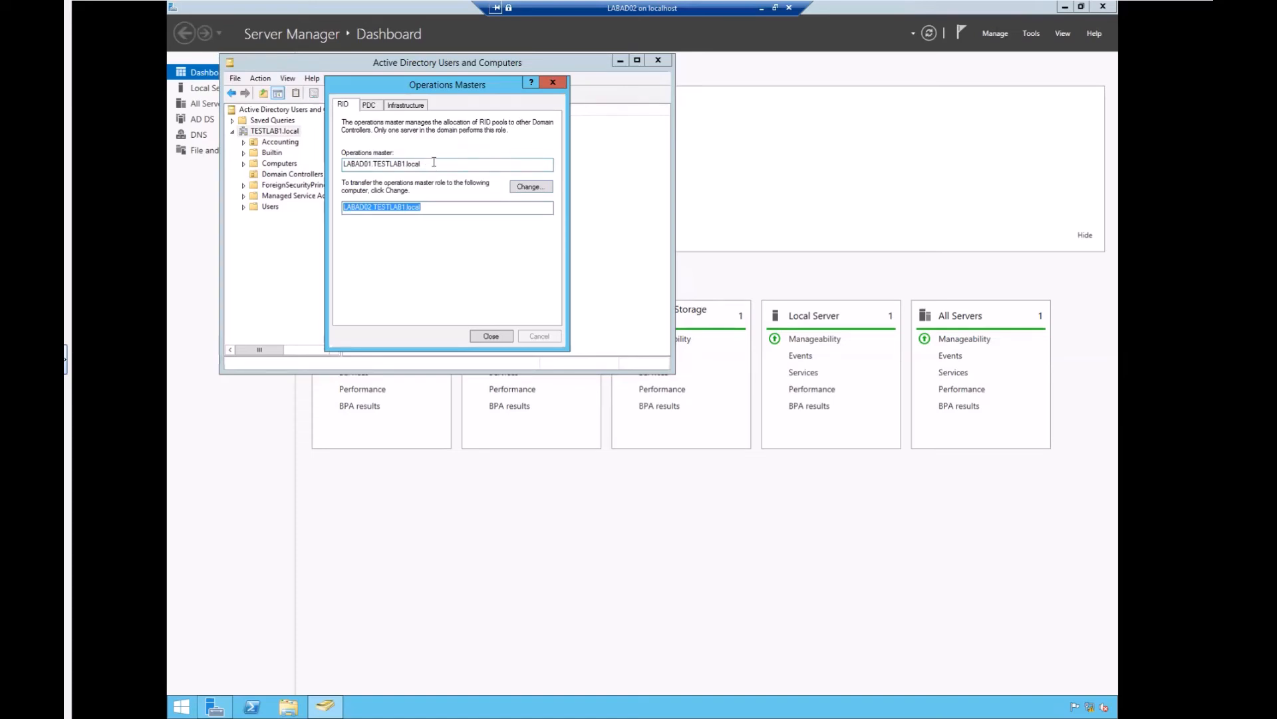
click(370, 108)
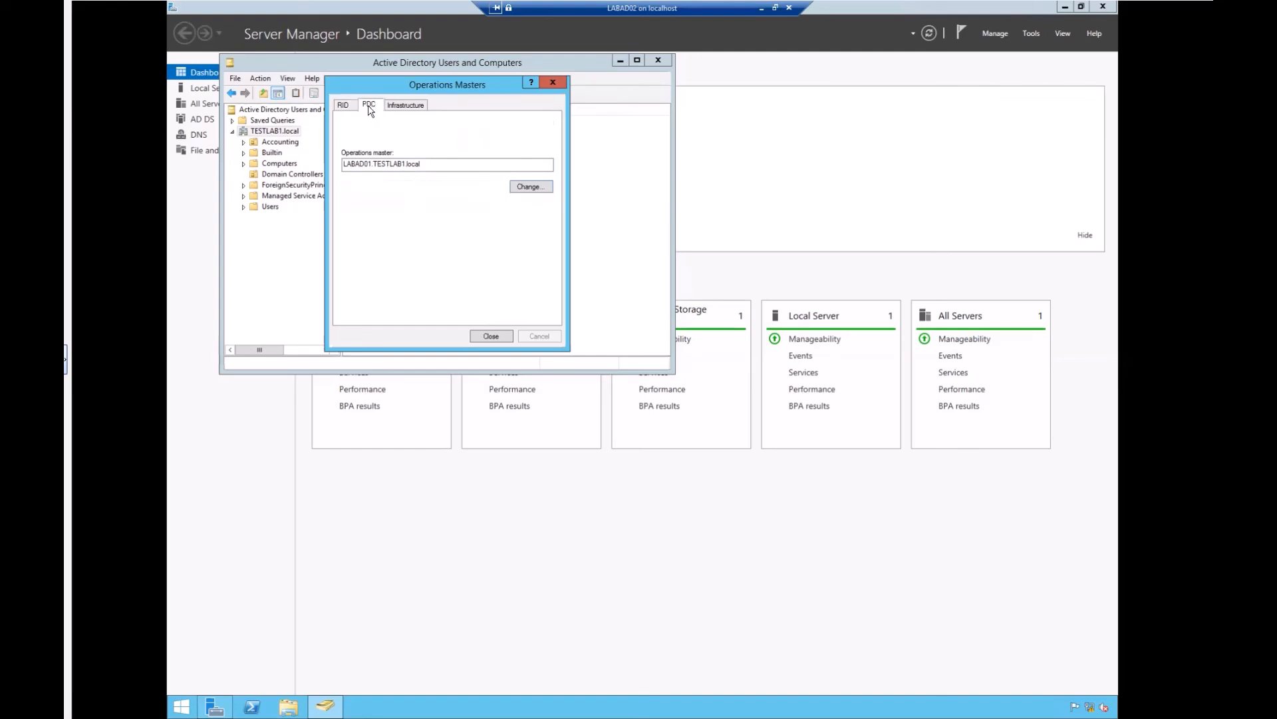
click(407, 107)
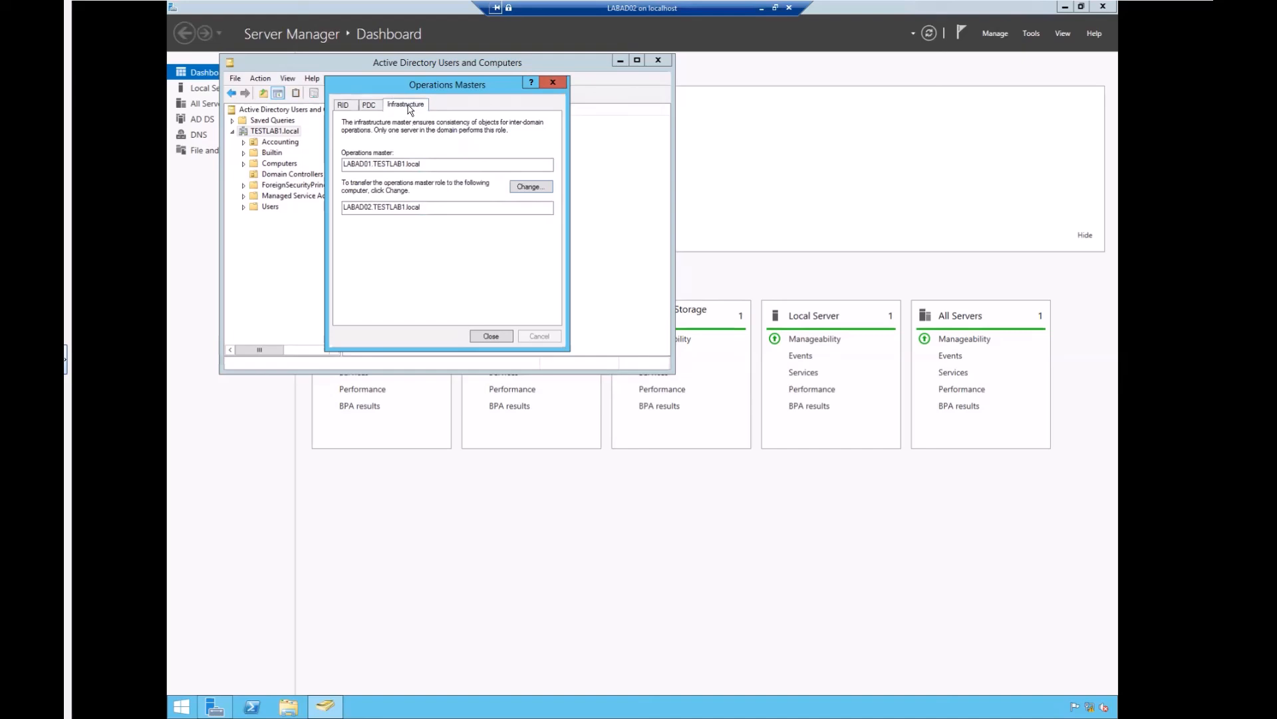
click(344, 106)
click(492, 337)
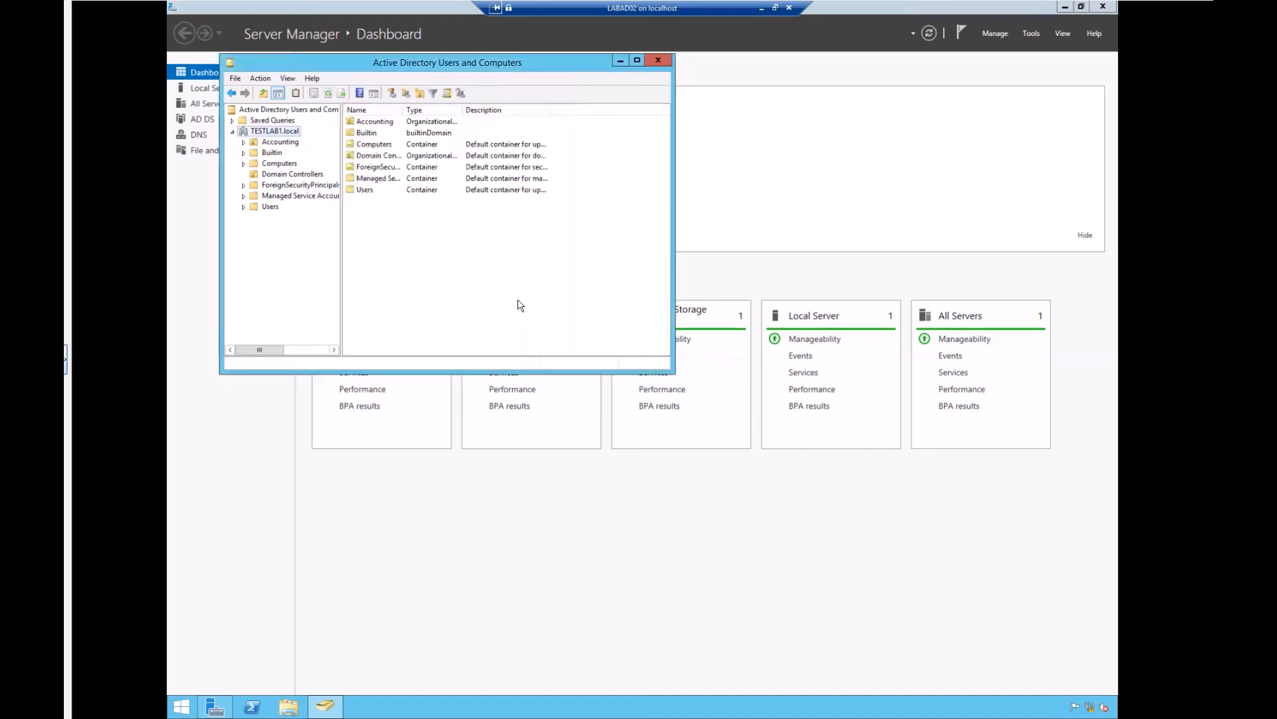